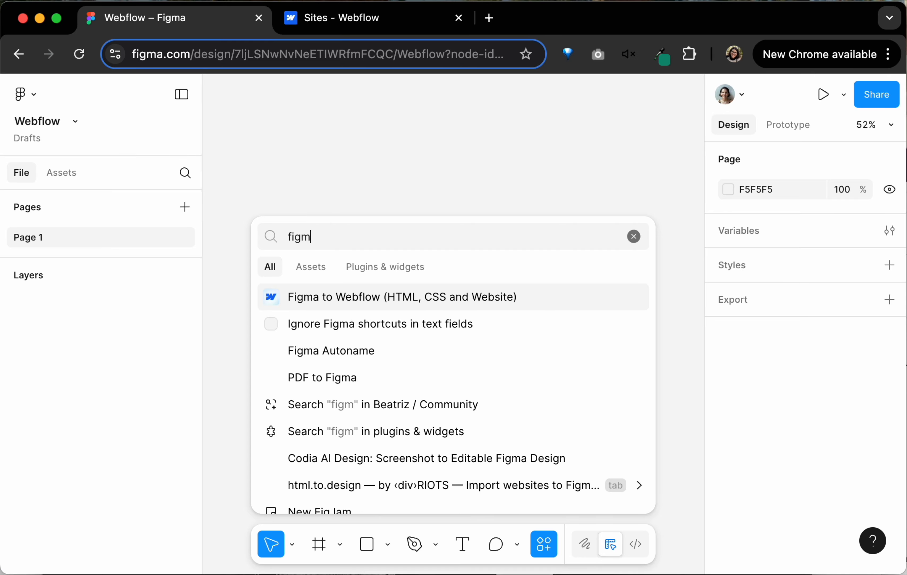
Step: Run the Figma to Webflow plugin and advance its introduction to the Connect to Webflow page
click(384, 301)
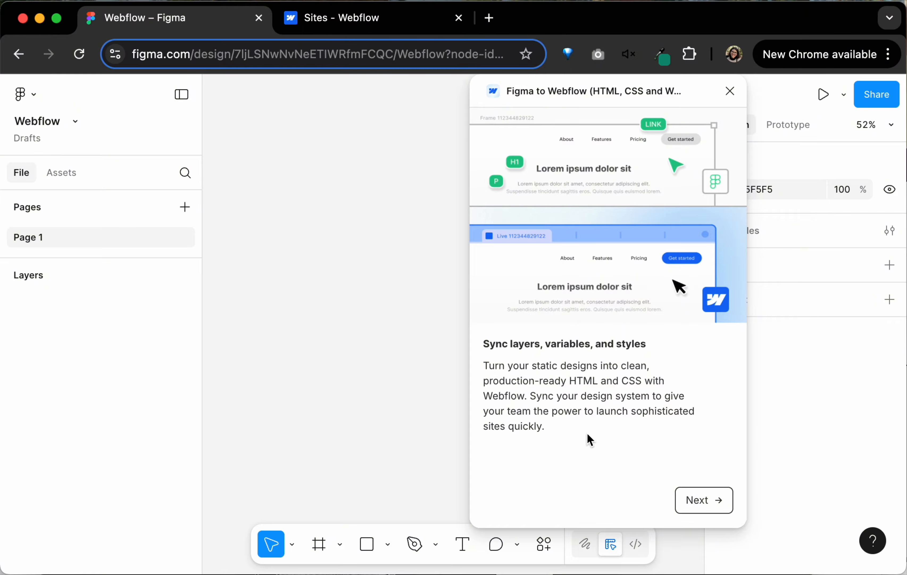
click(701, 503)
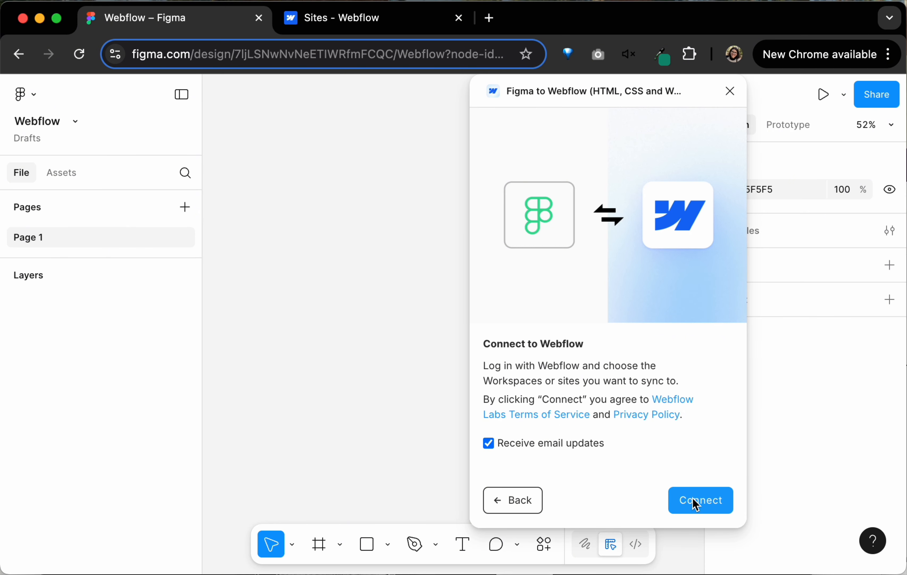
Step: Switch to the Webflow dashboard and create a blank site named "Portfolio - Video"
click(353, 24)
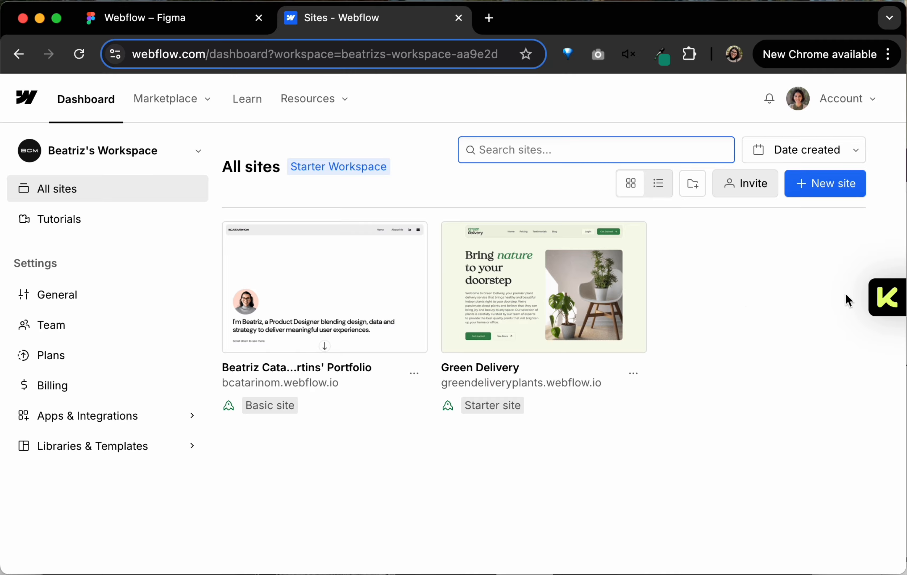
click(826, 186)
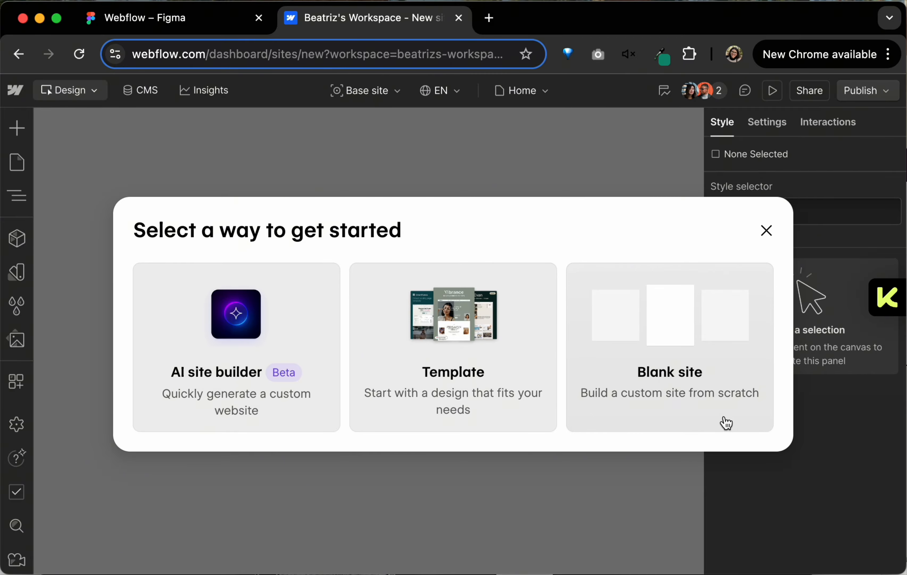
click(737, 420)
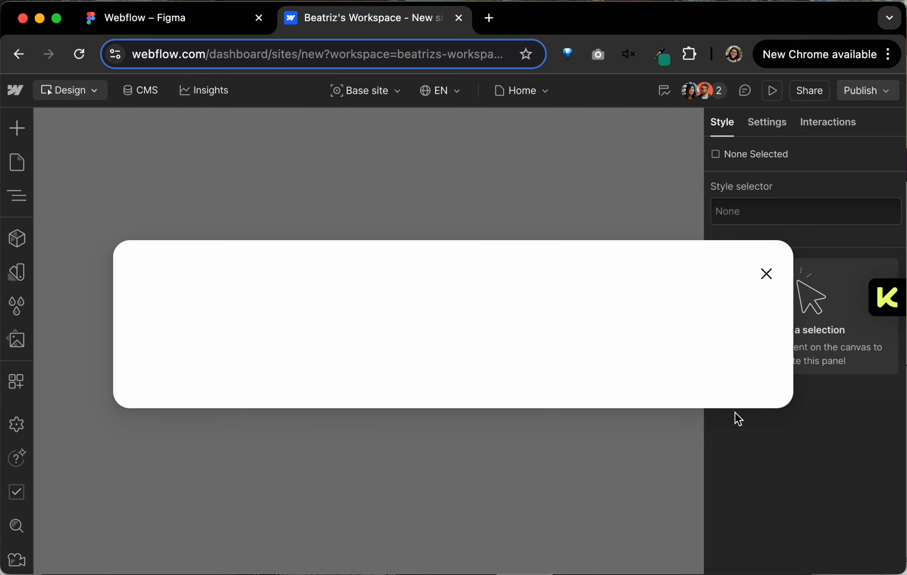
click(317, 343)
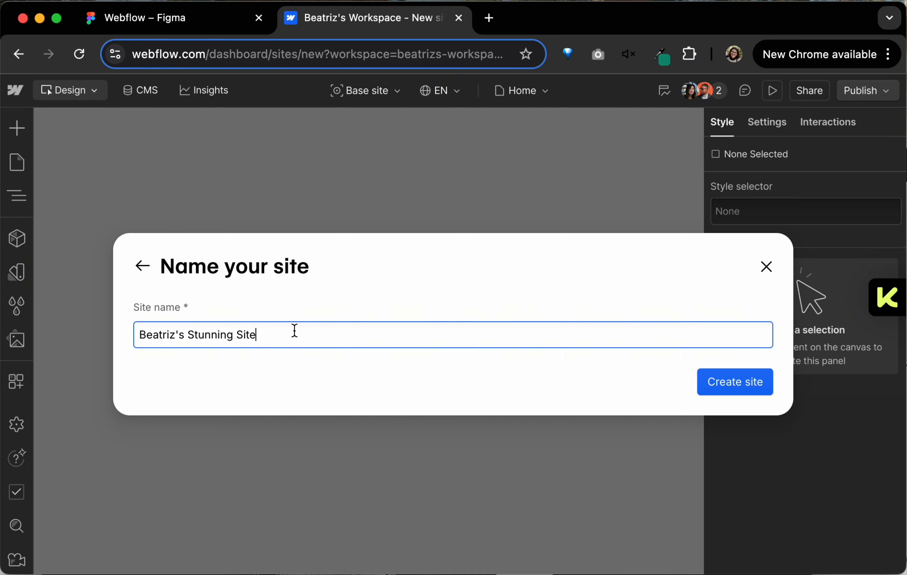
triple_click(294, 330)
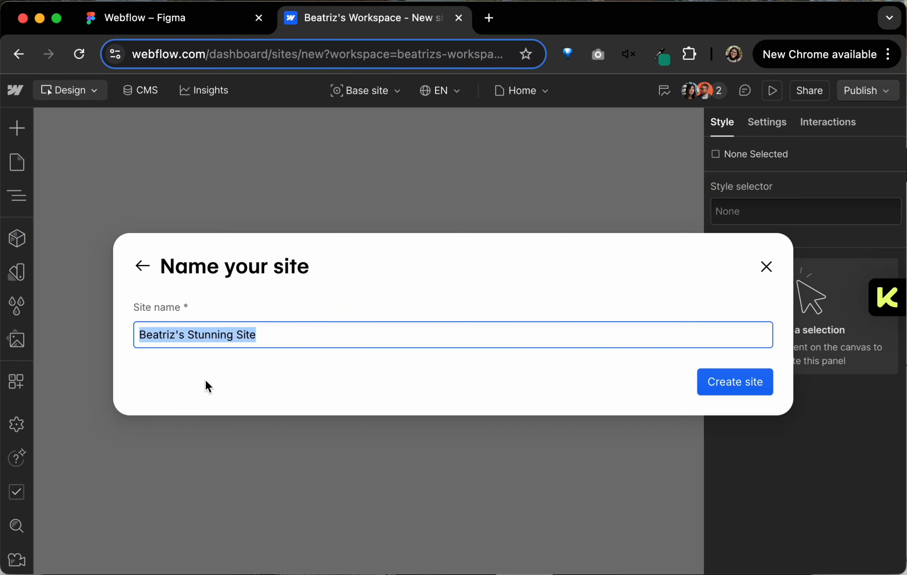
text(Portfolio)
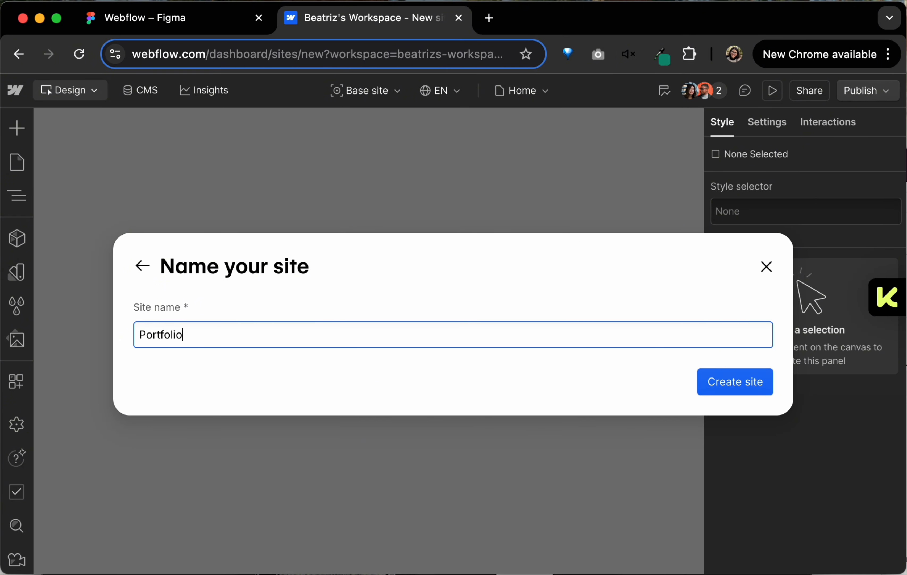
text( - Viedeo)
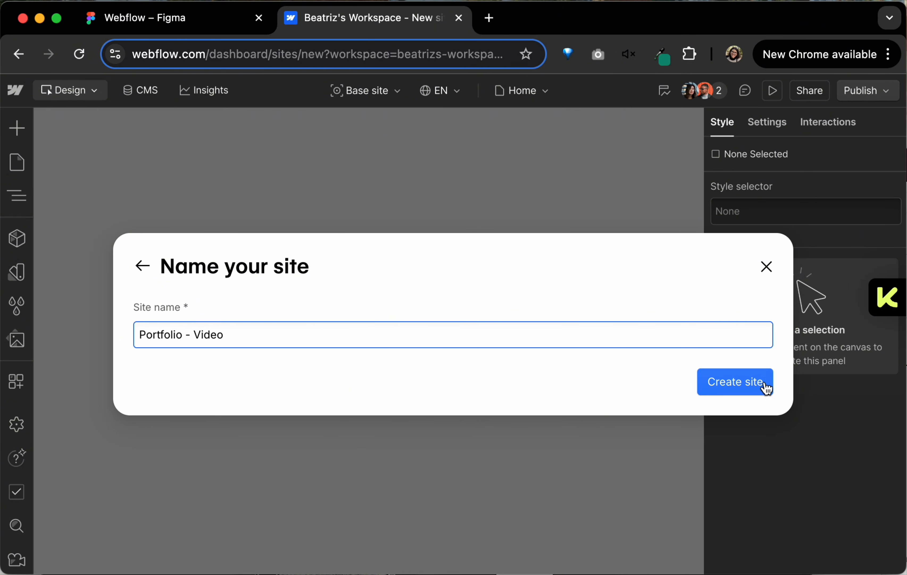
click(752, 395)
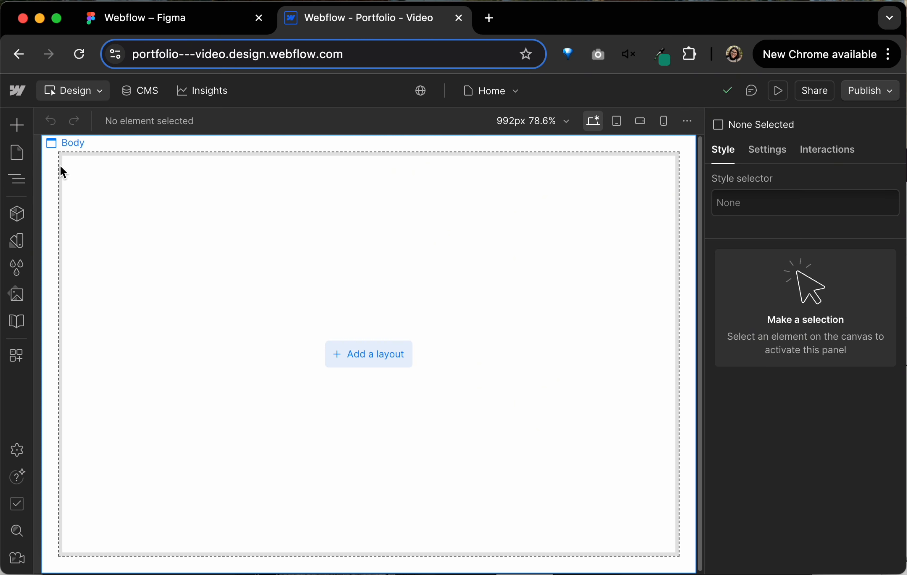
Step: Switch back to Figma, connect the plugin to Webflow, and authorize it for the Portfolio - Video site only
click(156, 20)
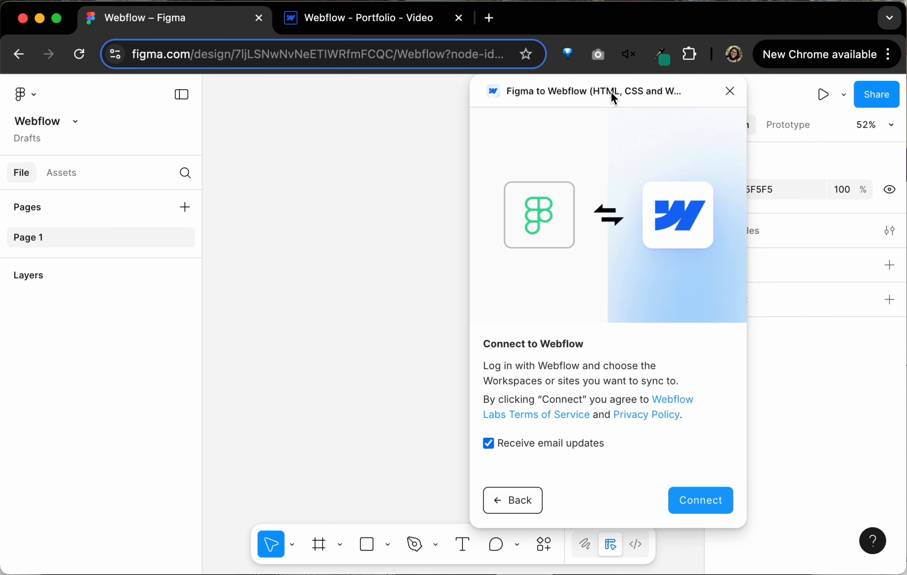
click(703, 508)
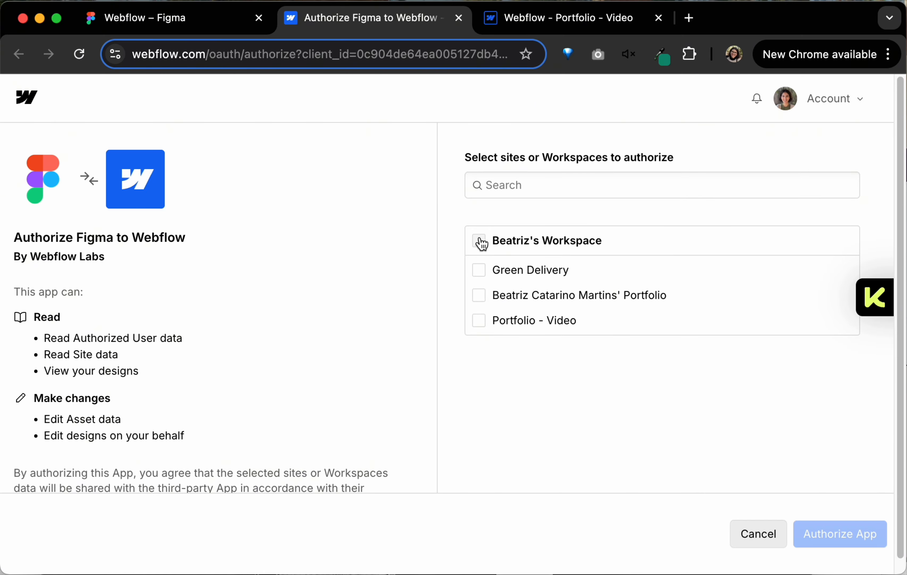
click(478, 320)
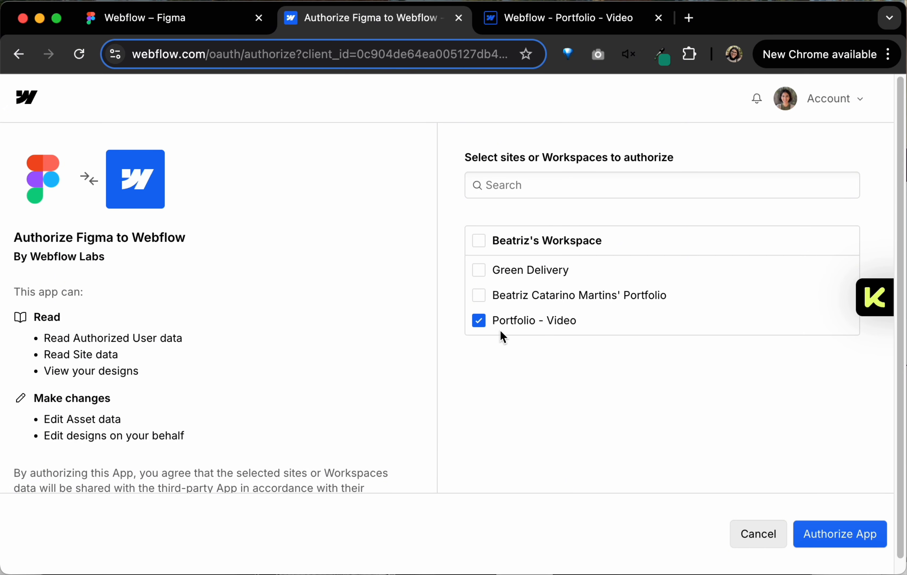
click(856, 535)
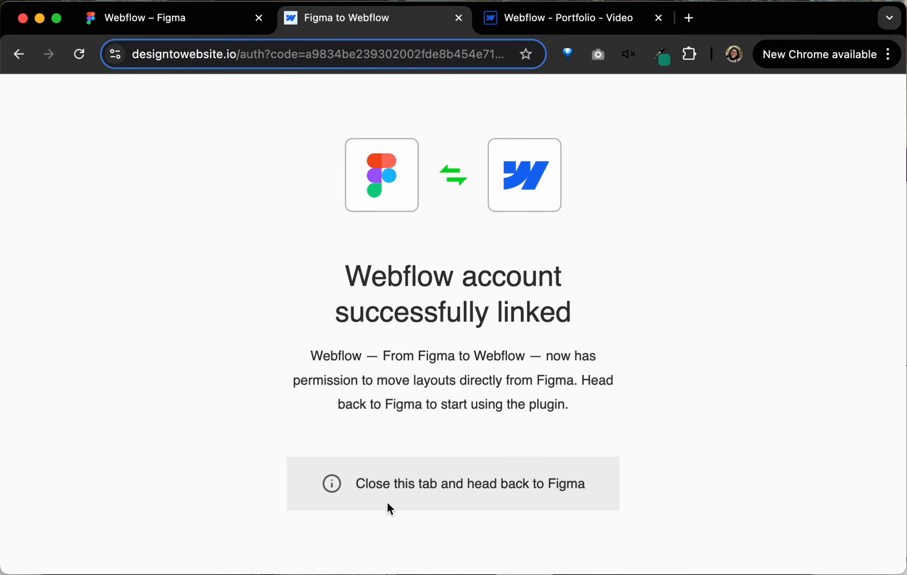
Step: Return to the Figma file, finish the plugin's onboarding, and choose Portfolio - Video as the site to sync
click(216, 27)
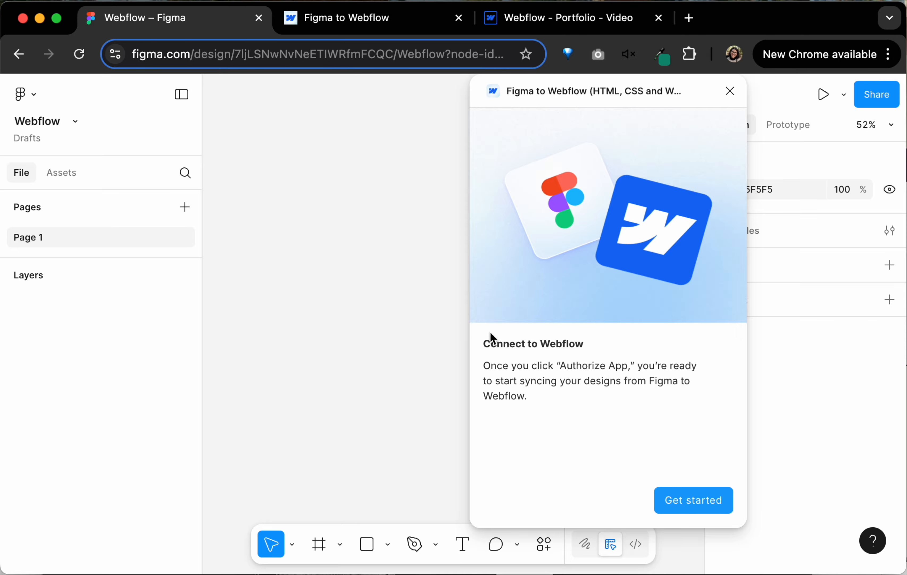
click(689, 507)
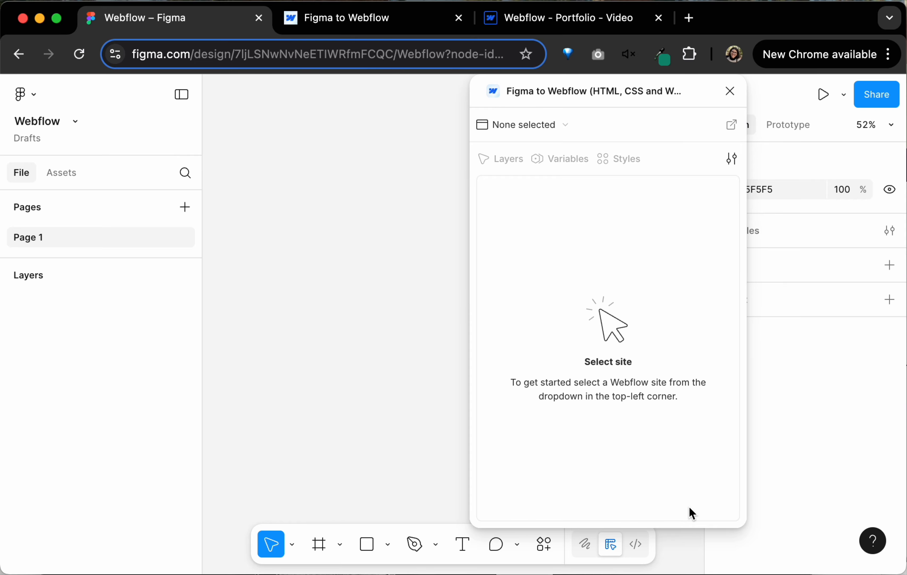
click(550, 133)
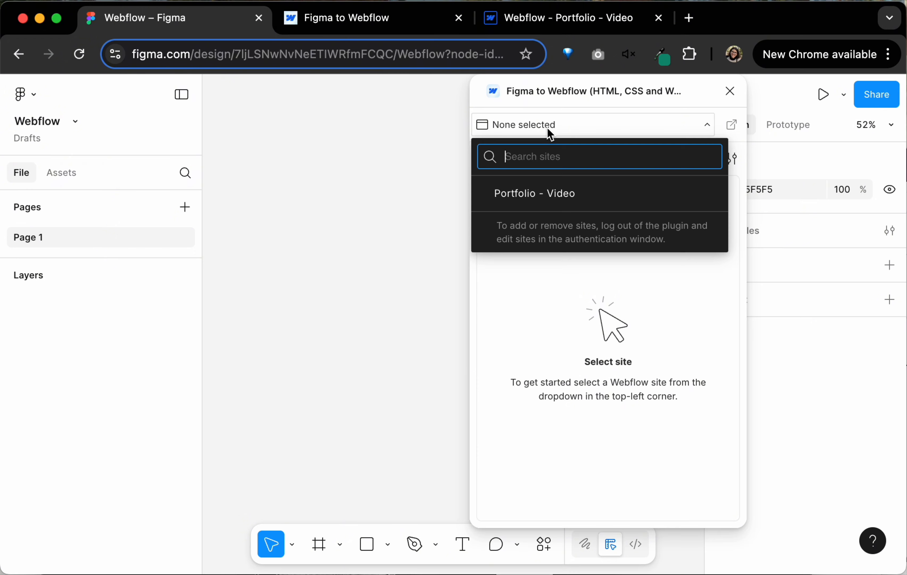
click(546, 194)
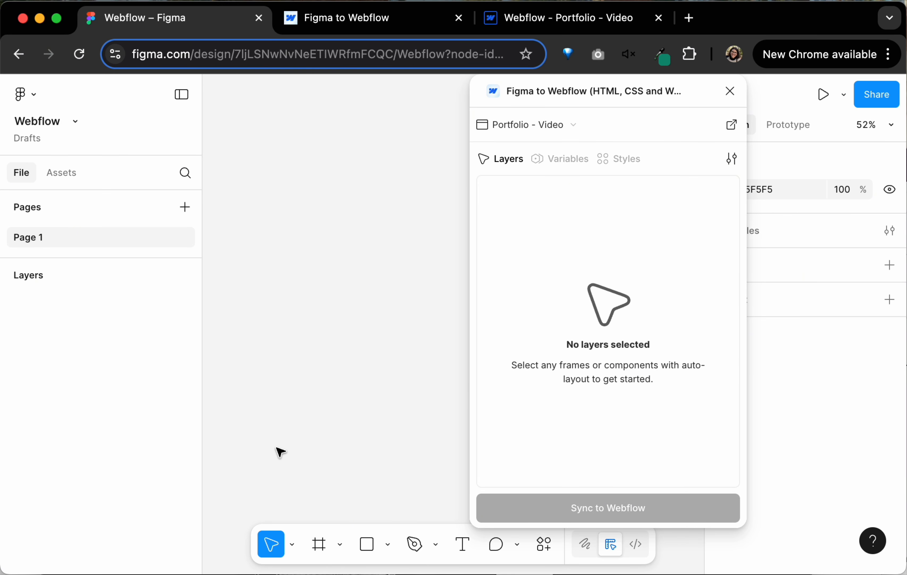
Step: Open the Layouts library of the Figma to Webflow plugin
click(318, 174)
scroll(380, 249, down, 3)
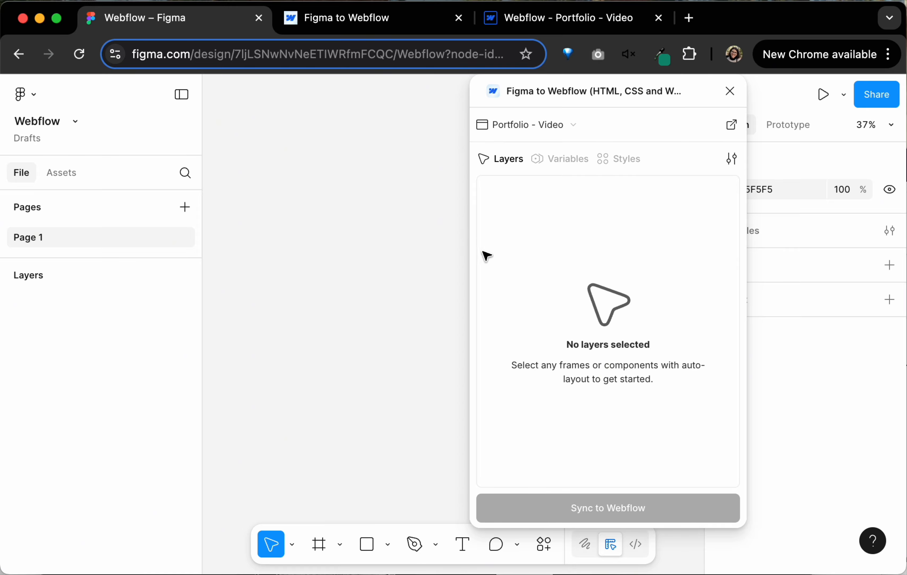
click(728, 156)
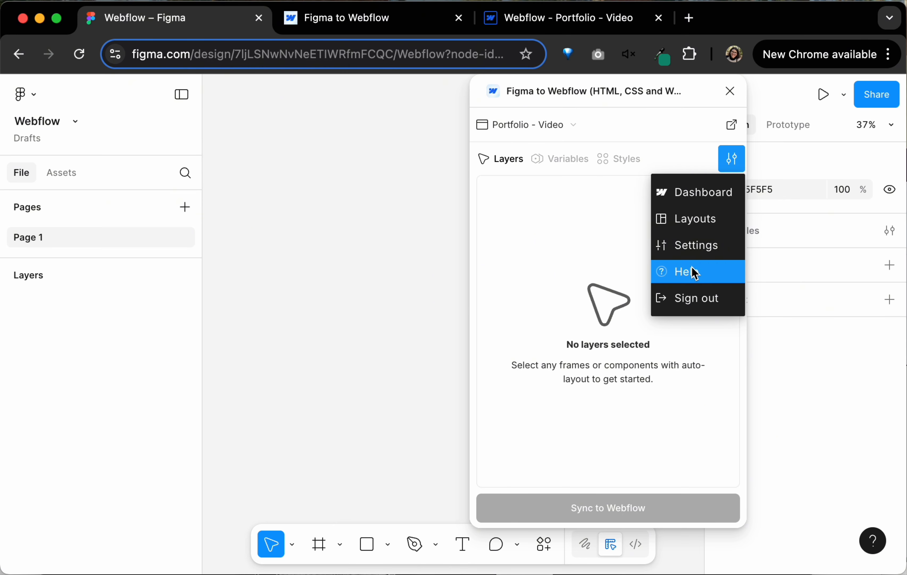
click(706, 226)
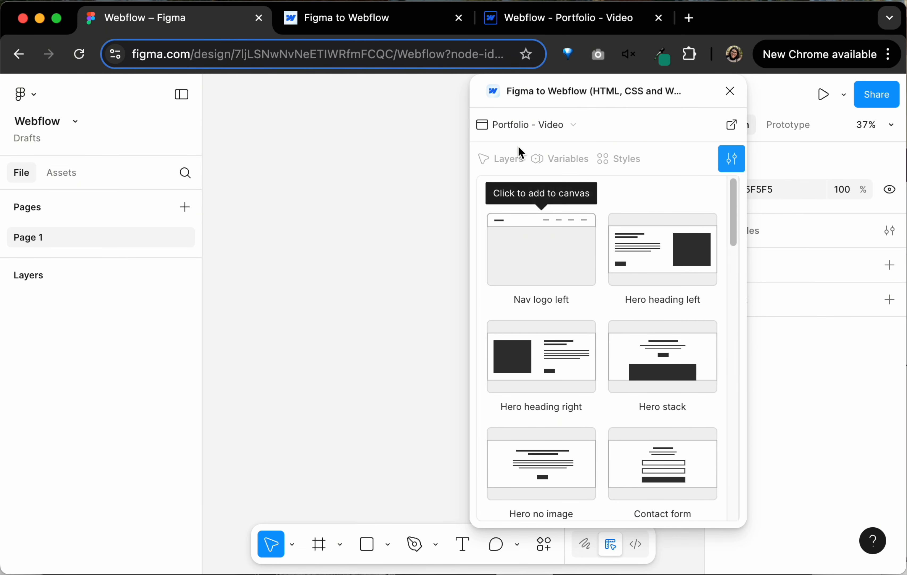
Step: Look through the plugin's prebuilt layouts, from the navigation and hero sections to the column and grid structures
click(508, 196)
click(510, 196)
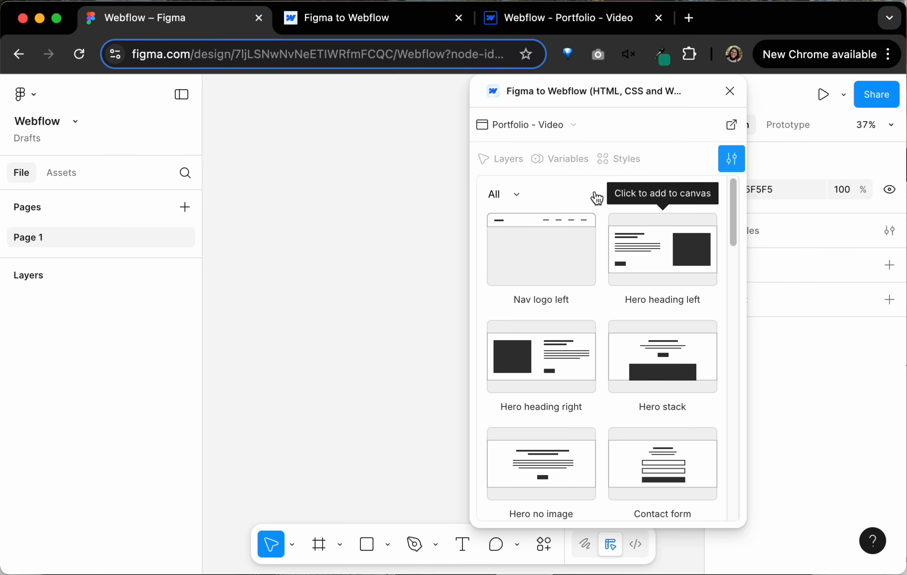
scroll(655, 282, down, 7)
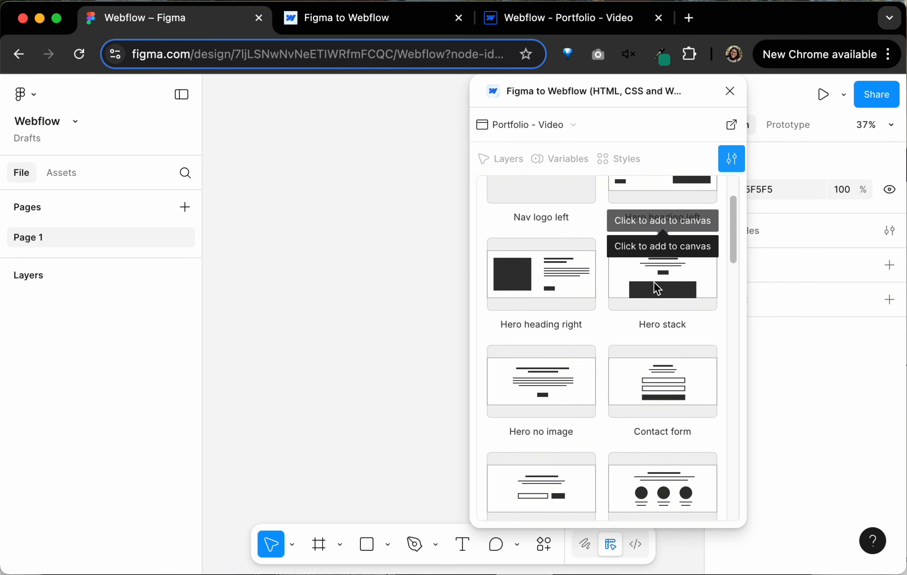
scroll(654, 282, up, 8)
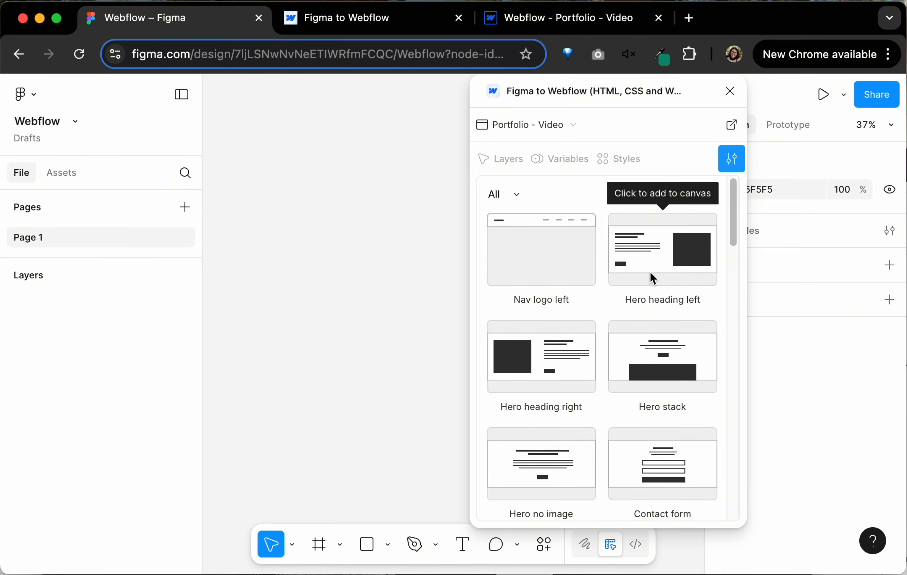
scroll(538, 345, down, 4)
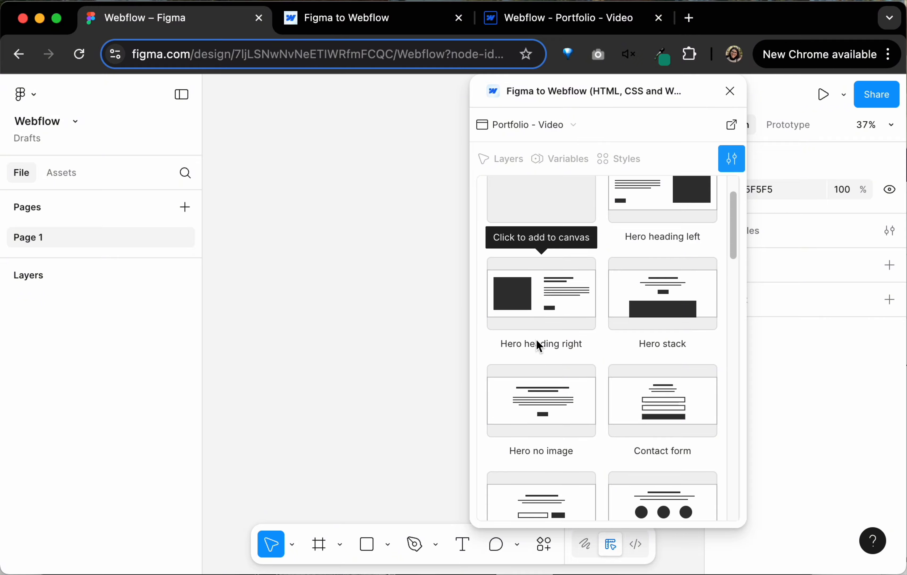
scroll(505, 441, down, 4)
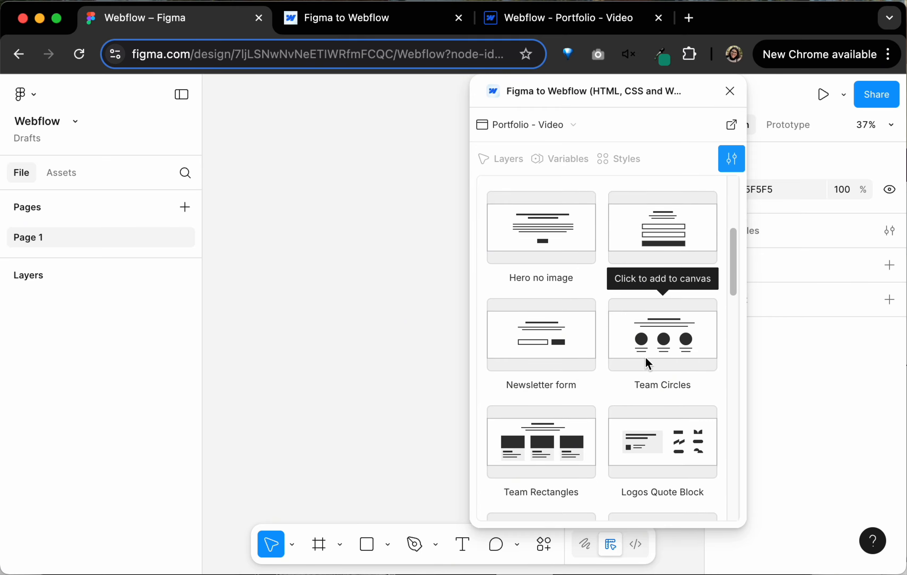
scroll(645, 376, down, 3)
scroll(558, 362, down, 8)
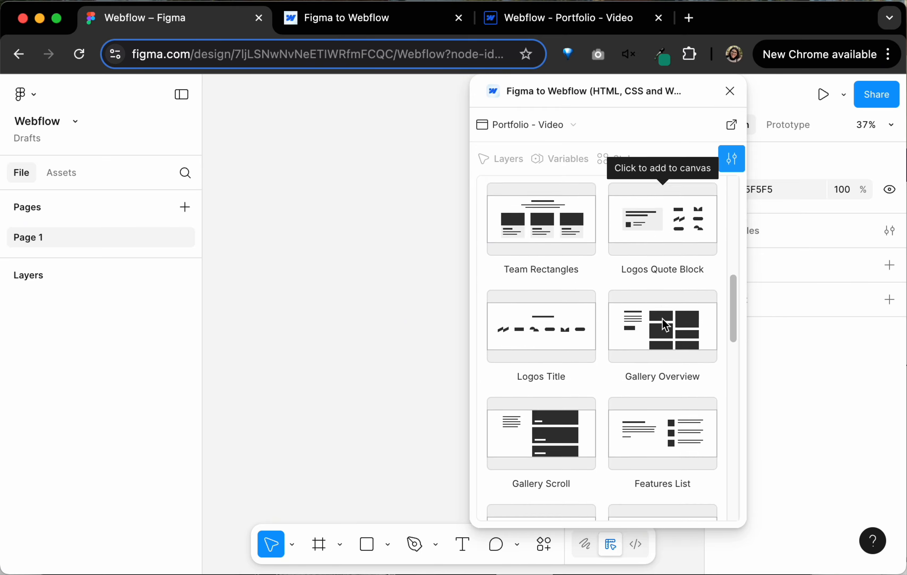
scroll(562, 351, down, 15)
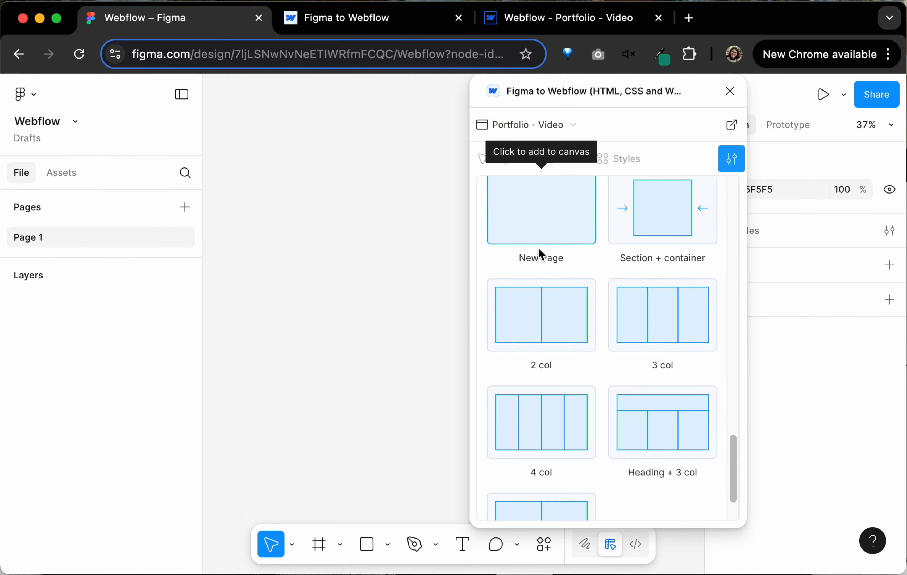
scroll(540, 266, up, 3)
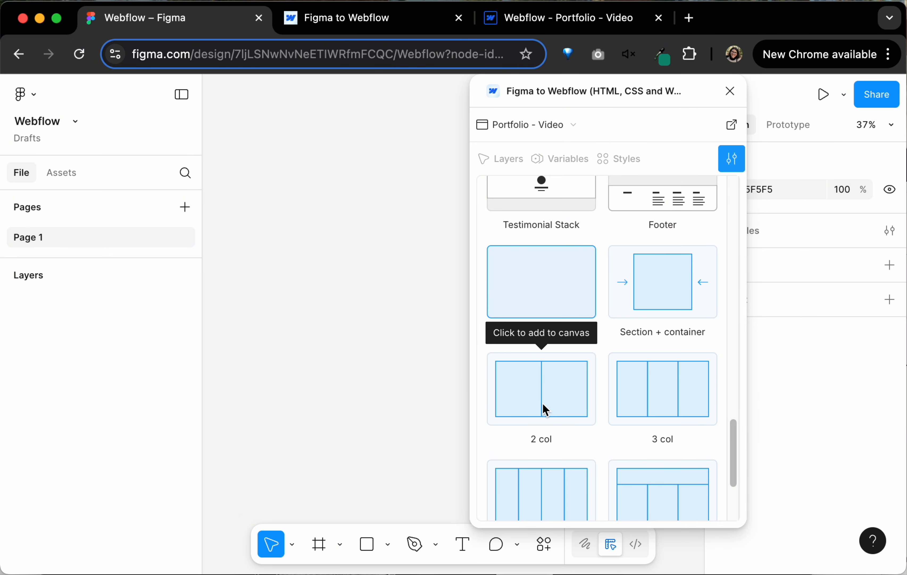
scroll(667, 408, down, 5)
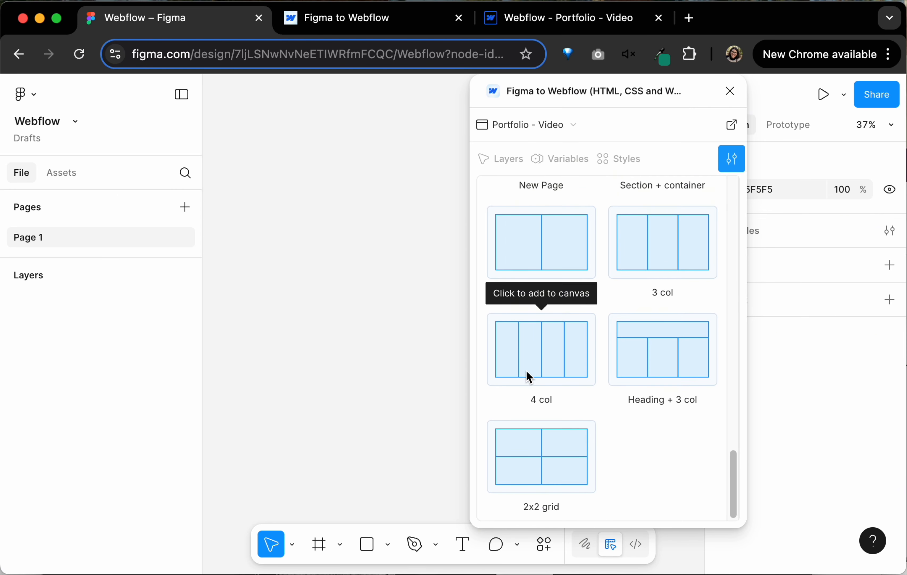
scroll(594, 444, up, 20)
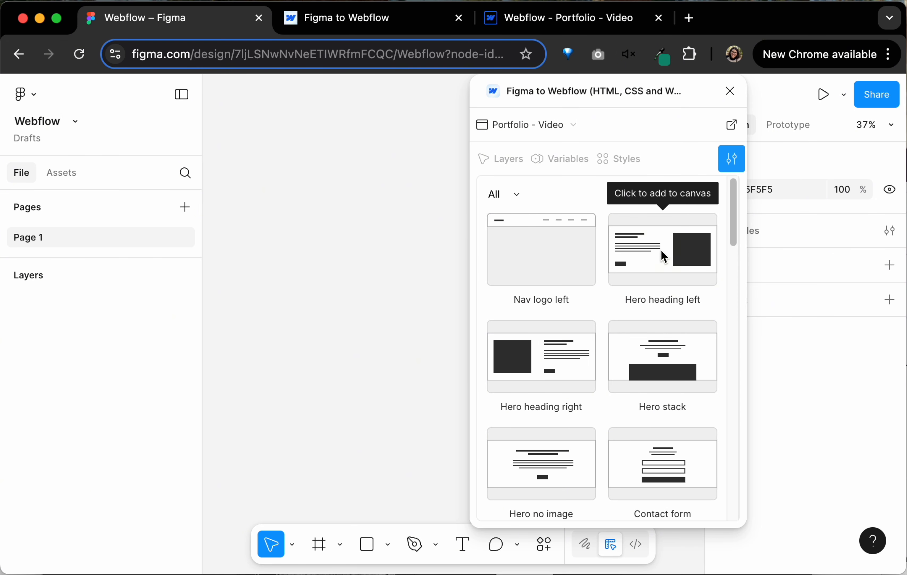
Step: Add the Hero heading left layout to the canvas and close the plugin
click(643, 255)
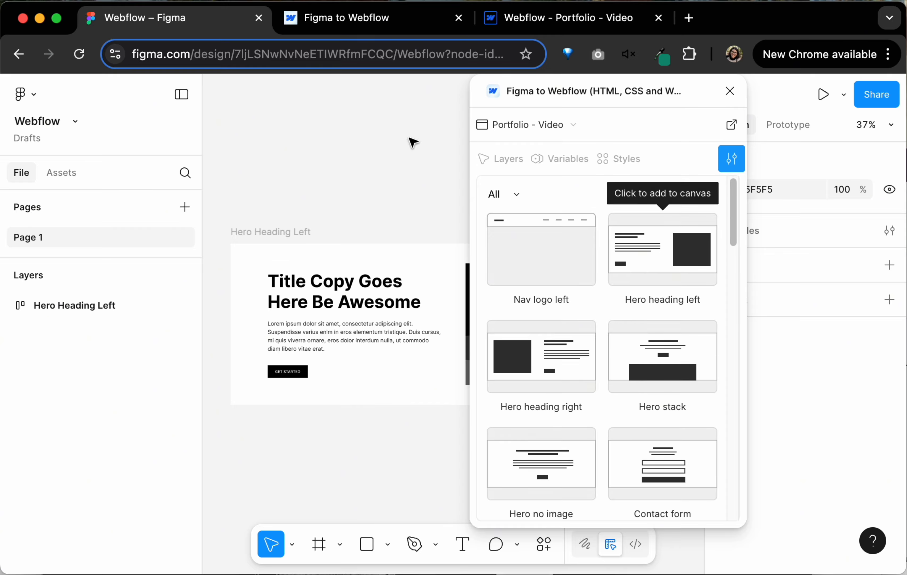
click(730, 91)
Step: Select the Hero Heading Left frame and expand all its nested layers to examine their structure
click(314, 236)
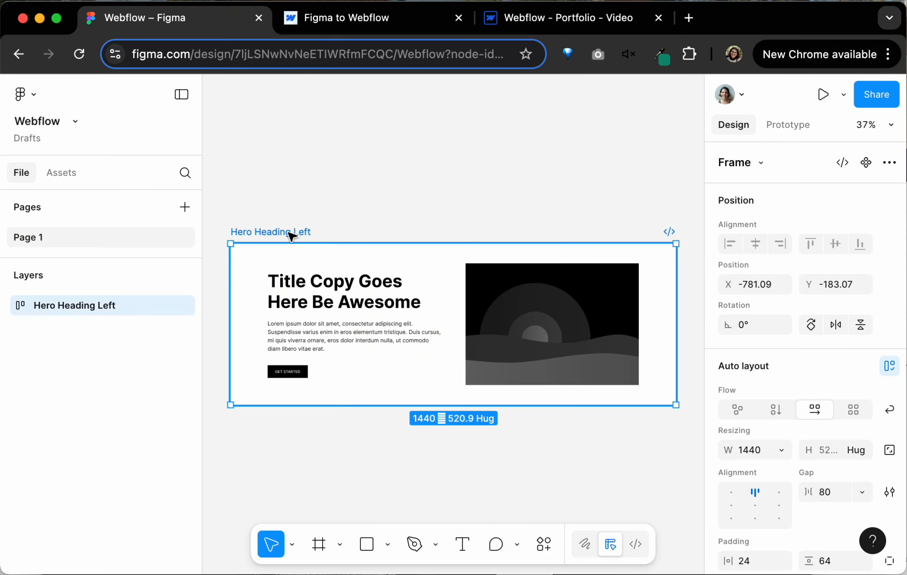
click(6, 306)
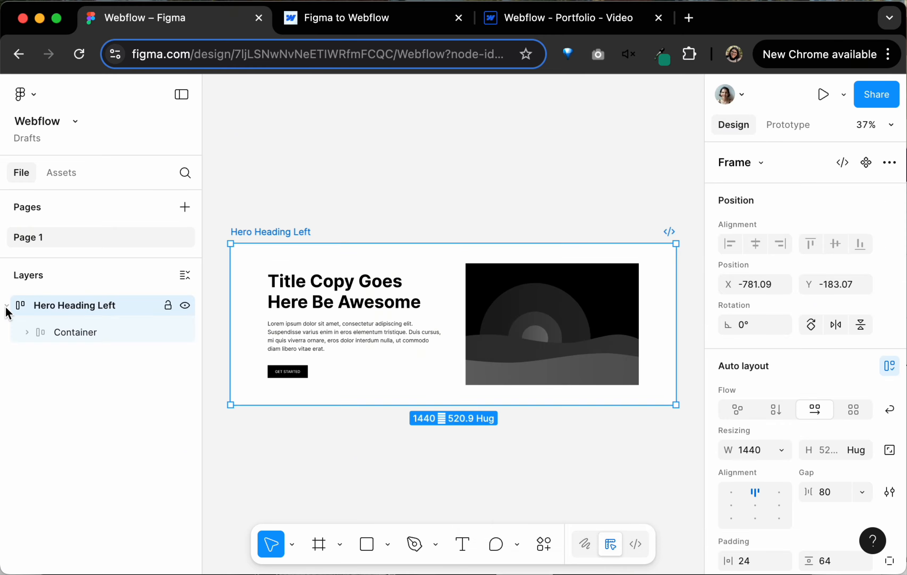
alt+click(27, 331)
click(112, 385)
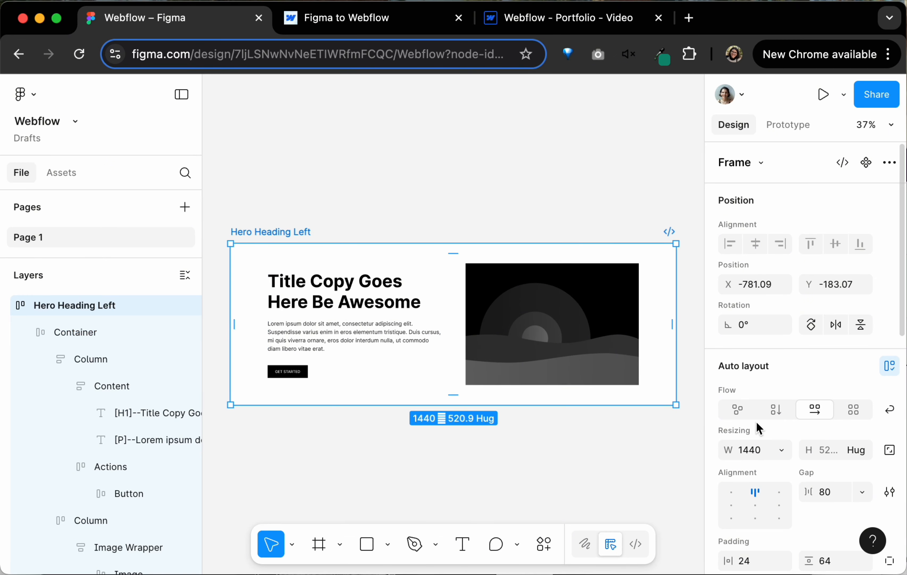
Step: Fill the Hero Heading Left frame with the light cream Background/Warning color from the Simple Design System library
scroll(756, 421, down, 10)
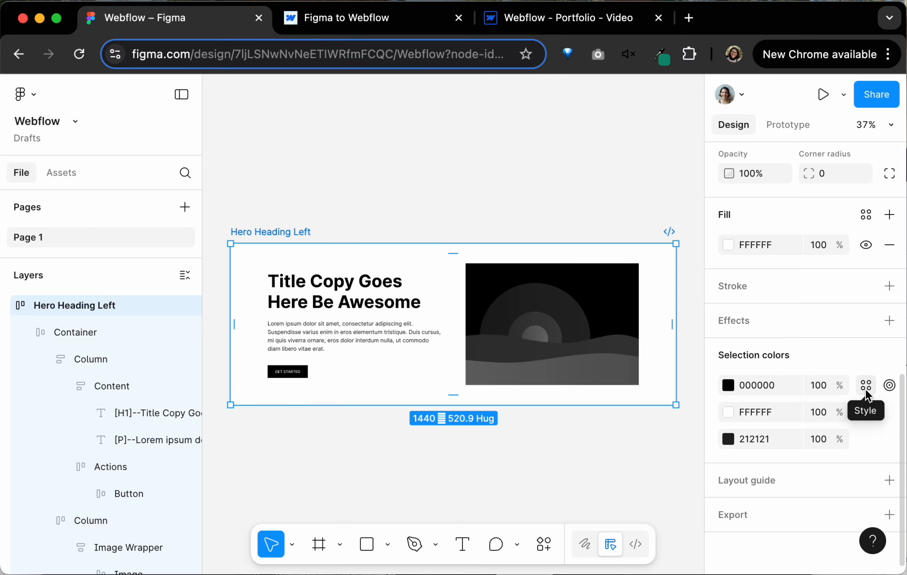
click(728, 385)
scroll(800, 327, up, 3)
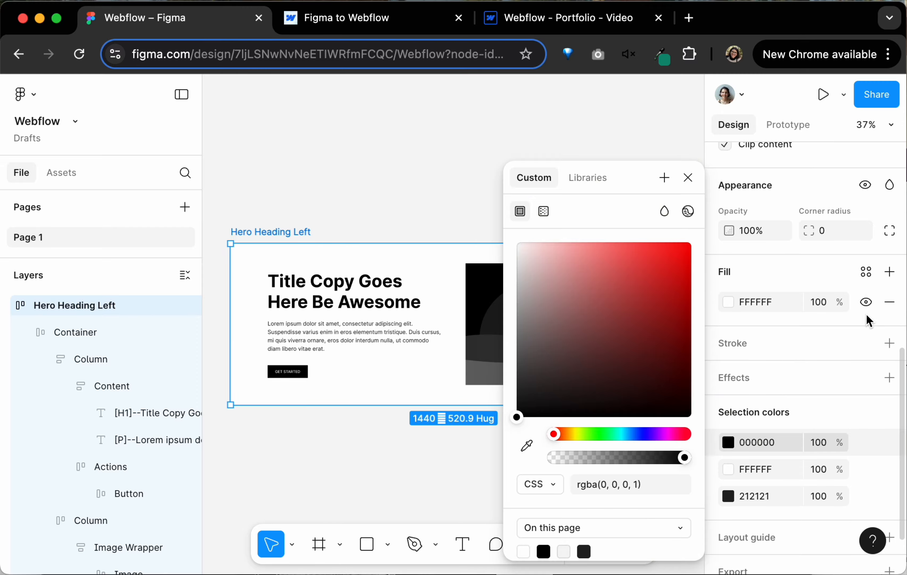
click(866, 272)
scroll(635, 399, down, 3)
scroll(635, 399, down, 8)
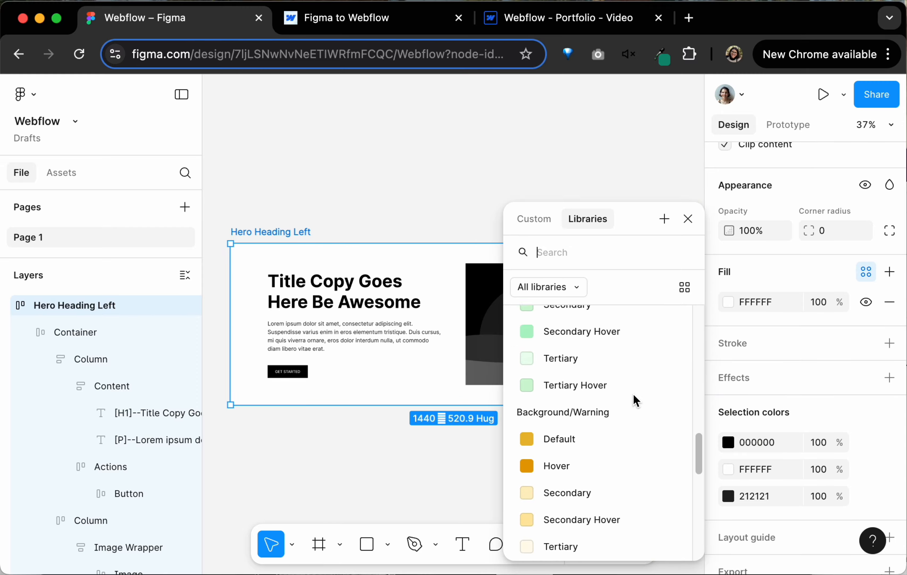
click(535, 491)
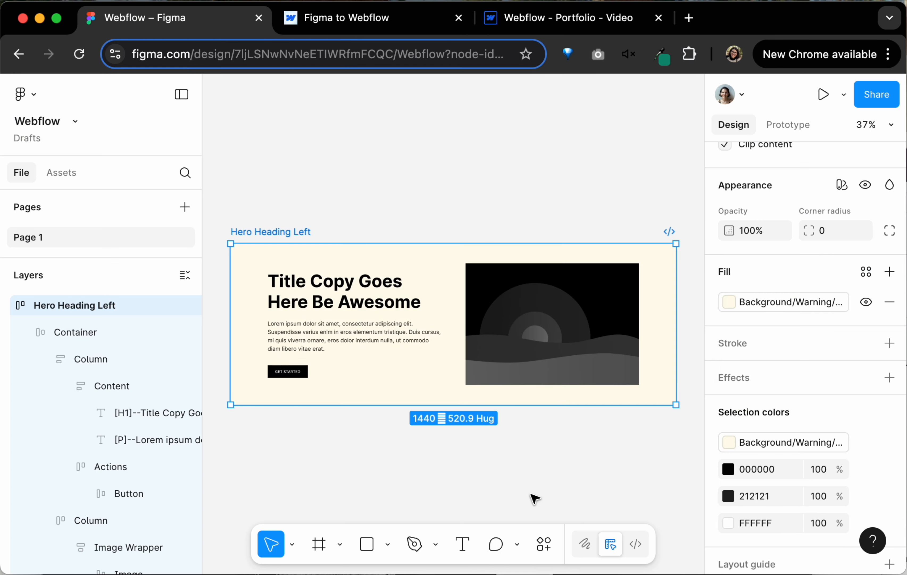
Step: Apply the Title Hero text style to the "Title Copy Goes Here Be Awesome" heading
click(355, 296)
click(356, 296)
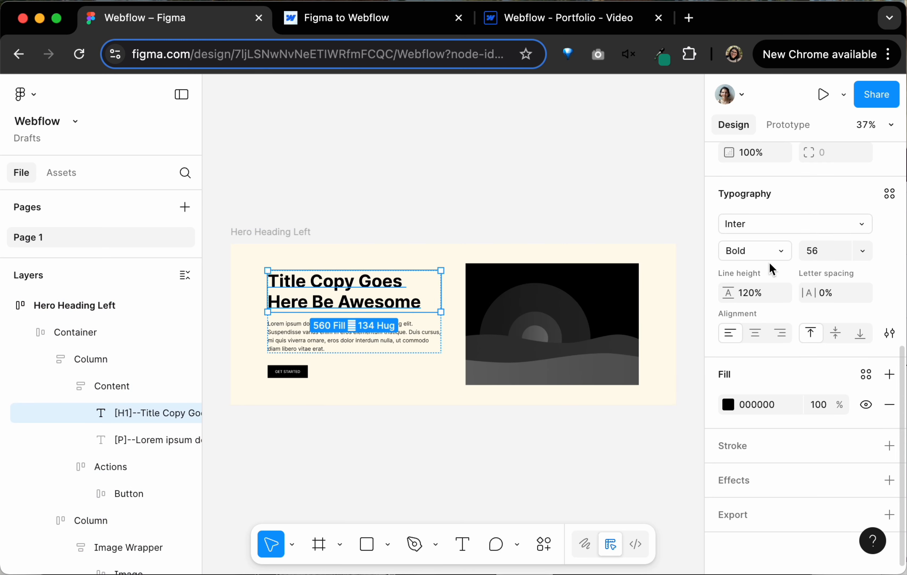
scroll(855, 228, up, 2)
click(889, 226)
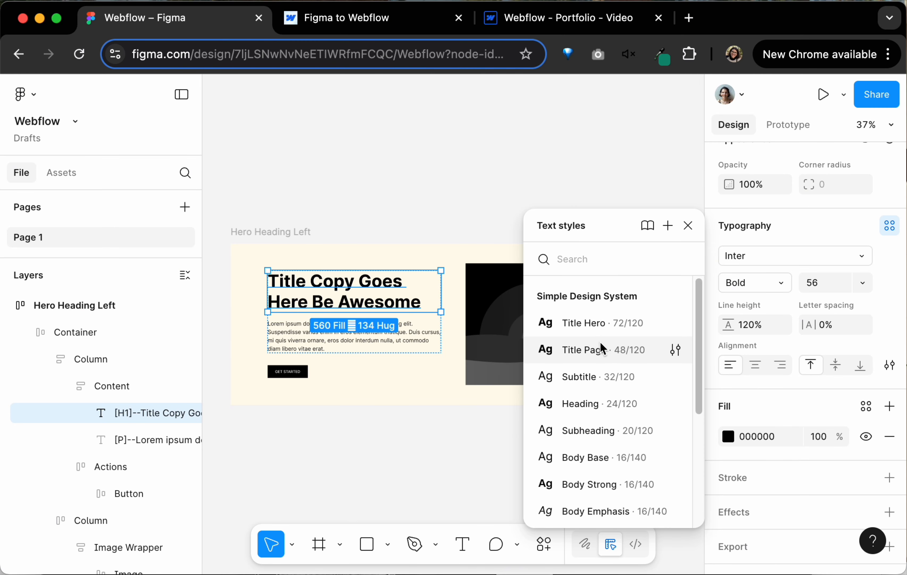
click(585, 323)
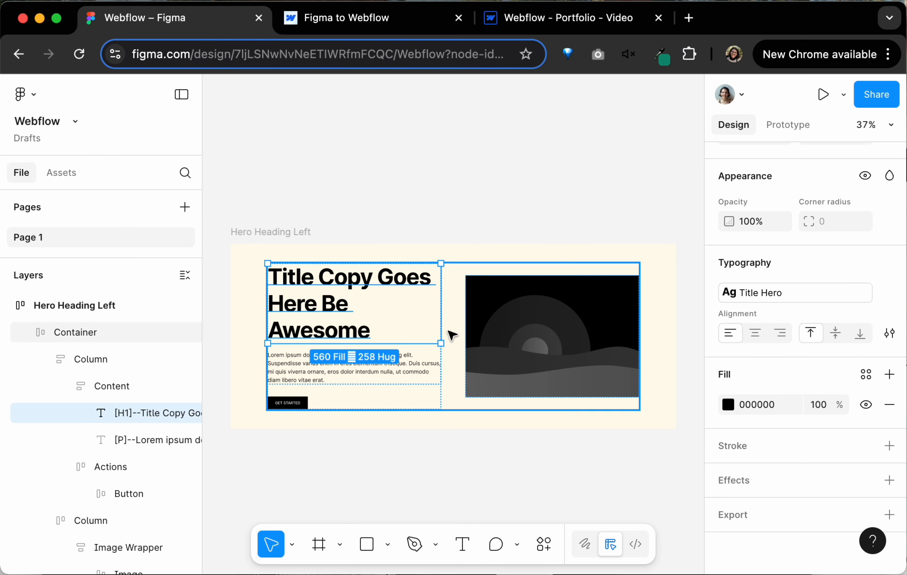
Step: Apply the Subheading text style to the lorem ipsum paragraph below the hero heading
click(372, 365)
click(889, 262)
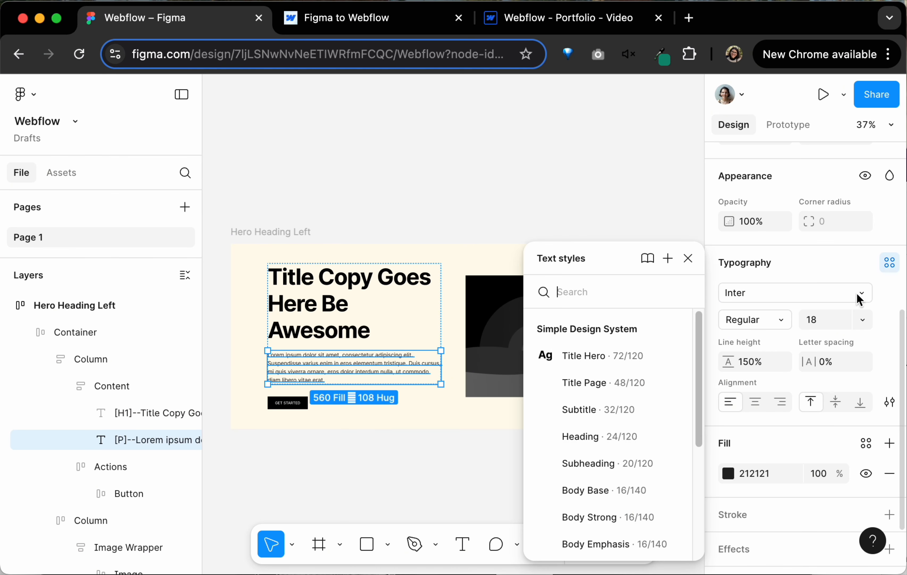
scroll(613, 495, down, 1)
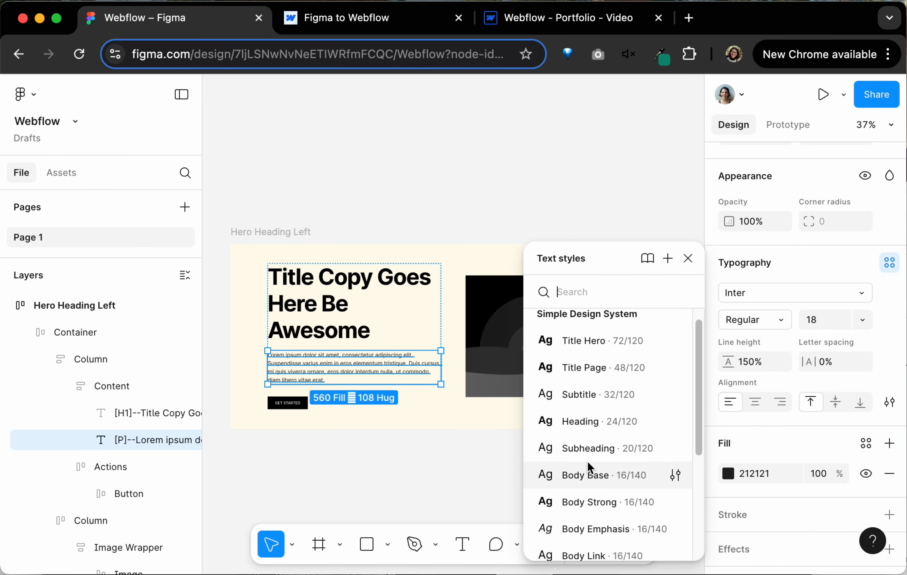
scroll(613, 525, down, 6)
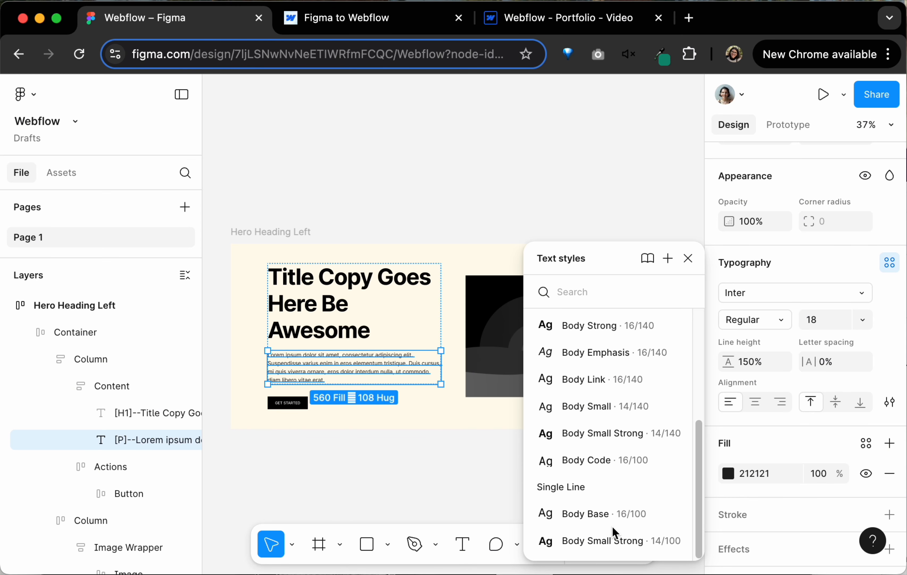
scroll(612, 525, up, 8)
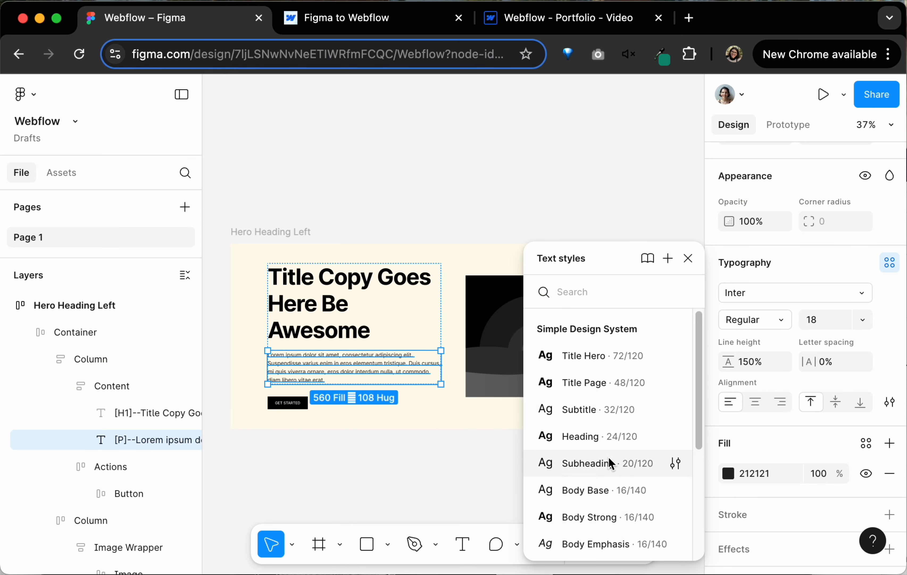
click(609, 470)
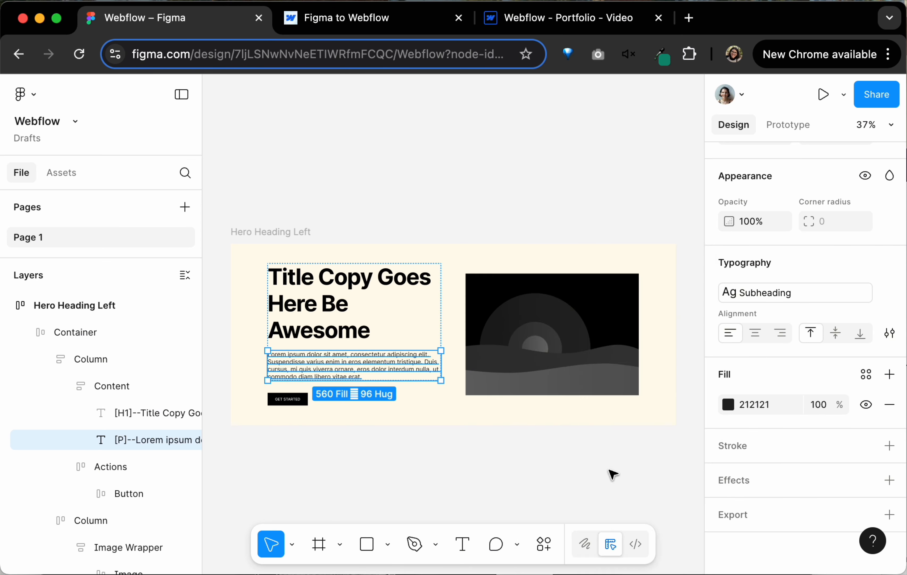
Step: Examine the image fill settings of the hero section's Image layer, leaving the picture as it is
click(512, 347)
click(495, 321)
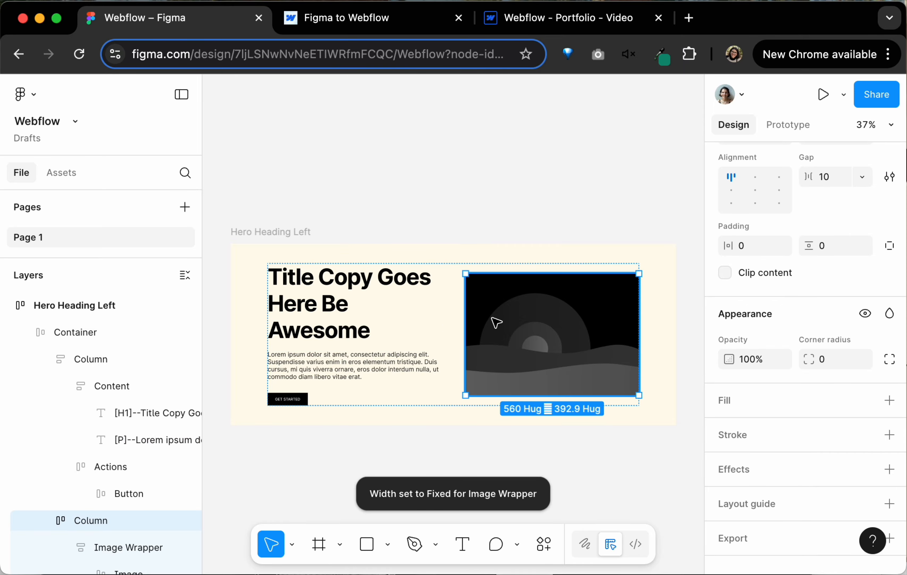
click(496, 321)
click(732, 430)
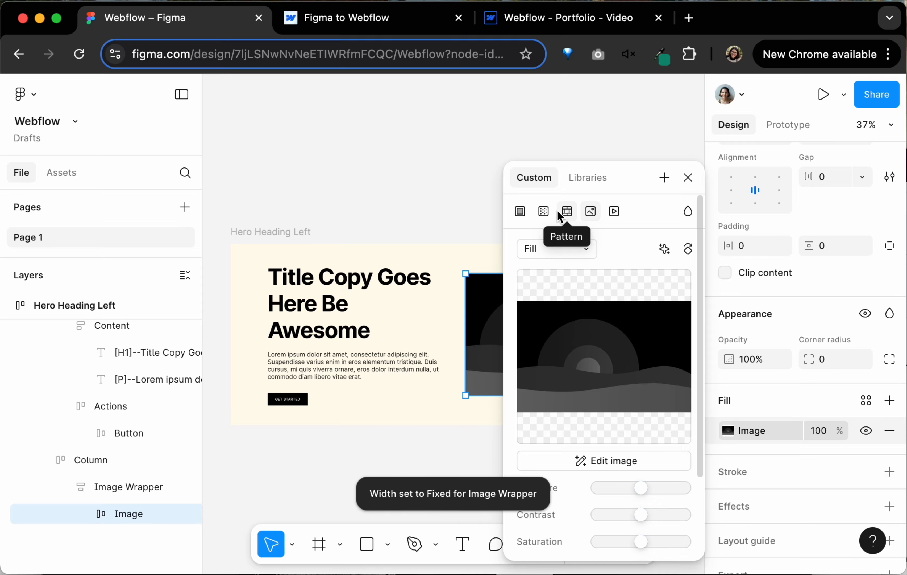
click(425, 137)
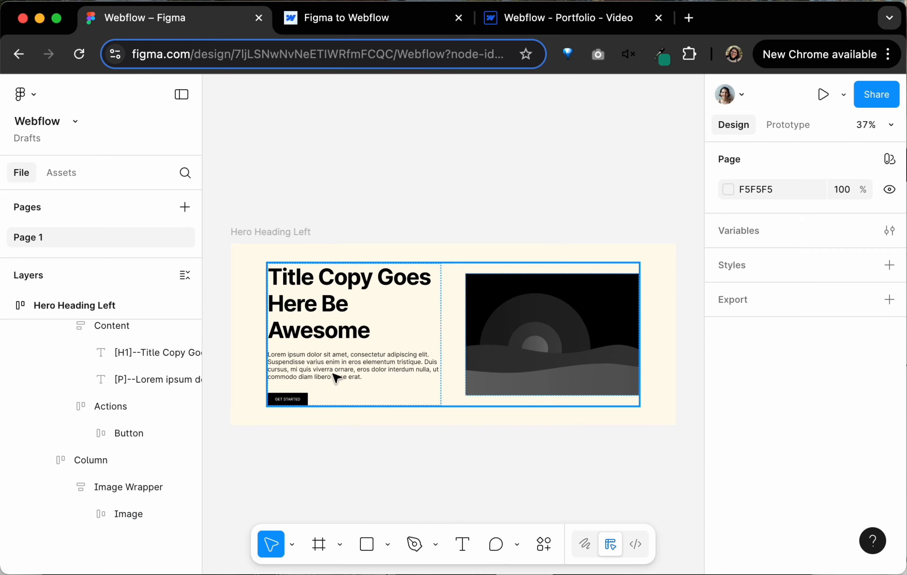
Step: Color the hero heading with the On Warning color from the library's Text/Warning group
click(348, 350)
double_click(342, 290)
double_click(345, 290)
click(346, 291)
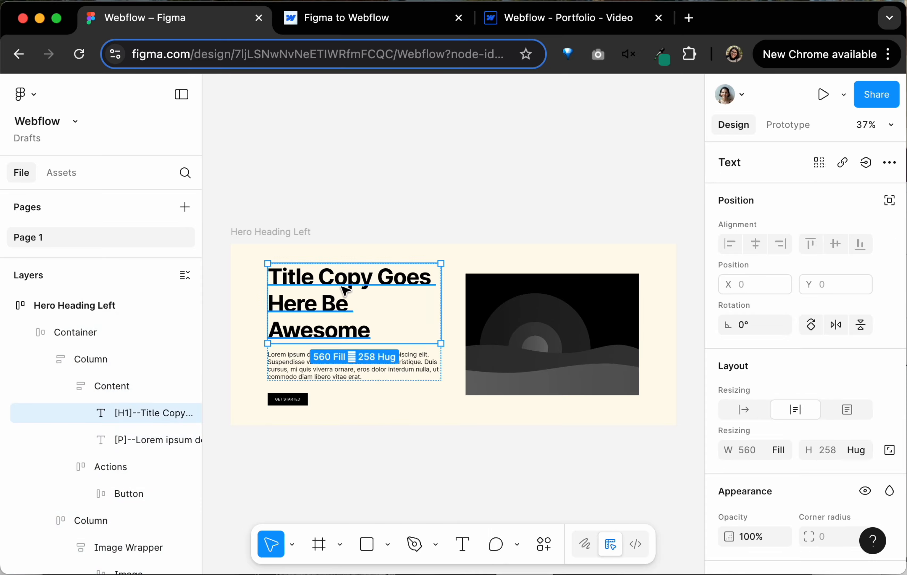
scroll(733, 496, down, 5)
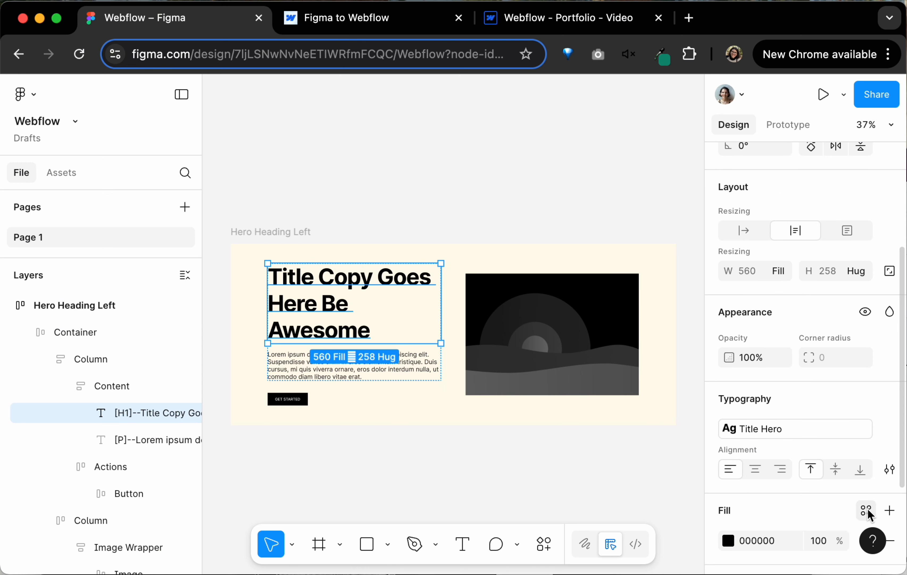
click(867, 511)
scroll(611, 467, down, 15)
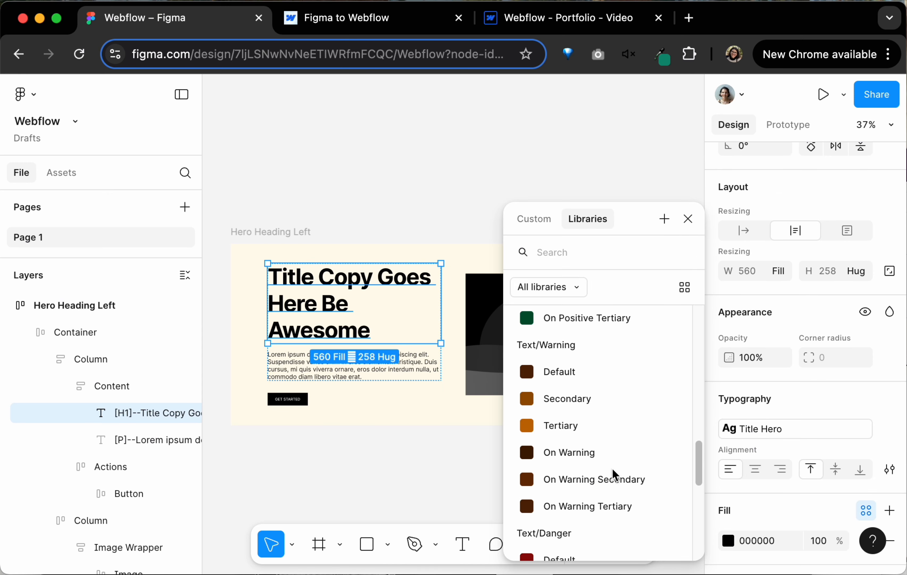
scroll(611, 468, up, 3)
scroll(572, 486, down, 2)
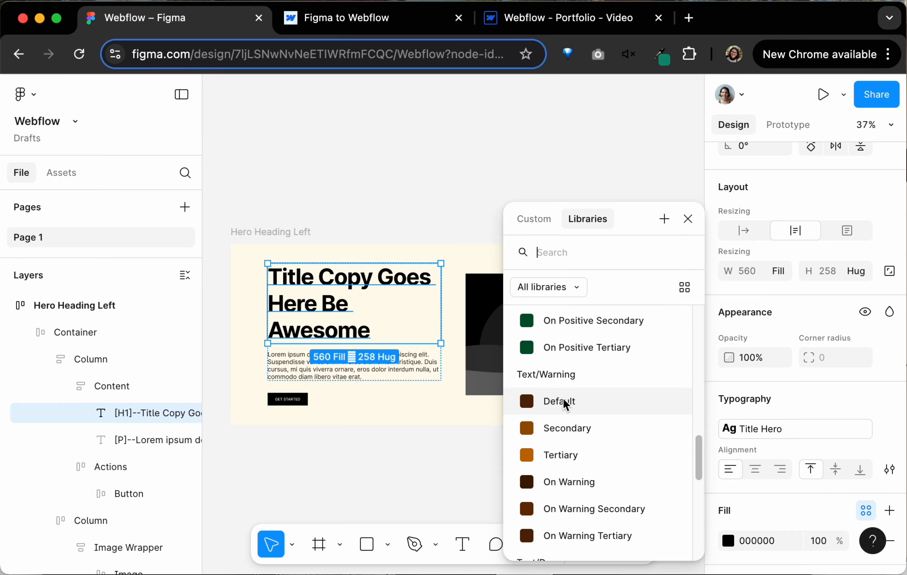
scroll(564, 400, down, 4)
scroll(565, 403, up, 5)
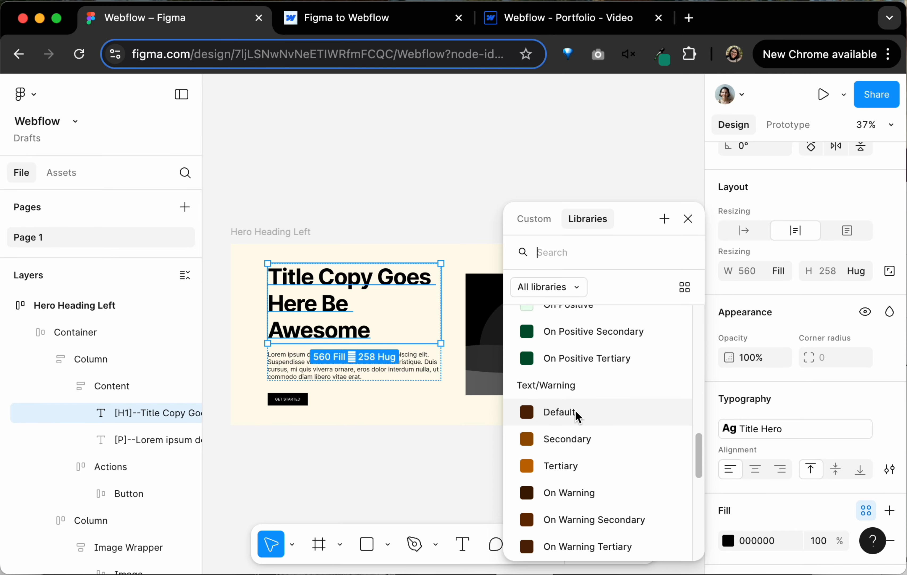
scroll(576, 414, down, 10)
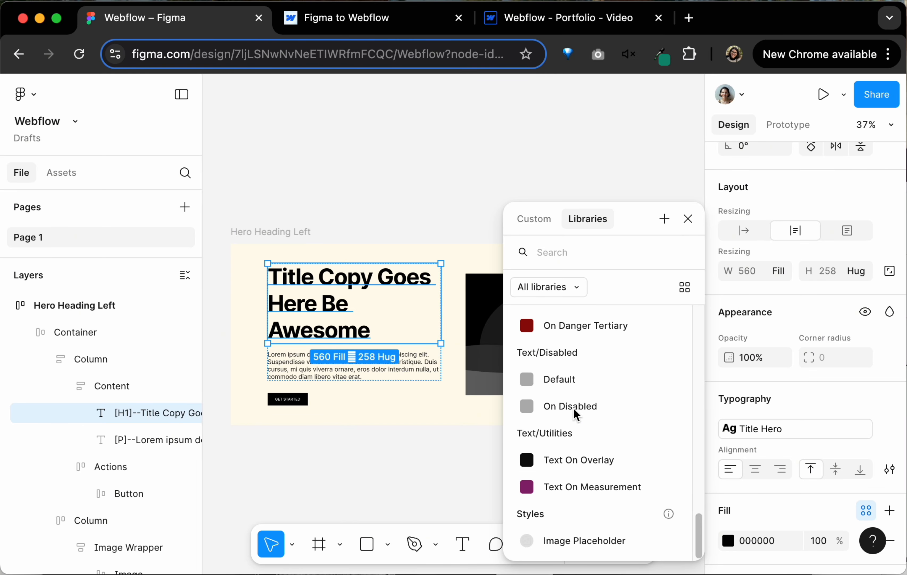
scroll(575, 414, up, 10)
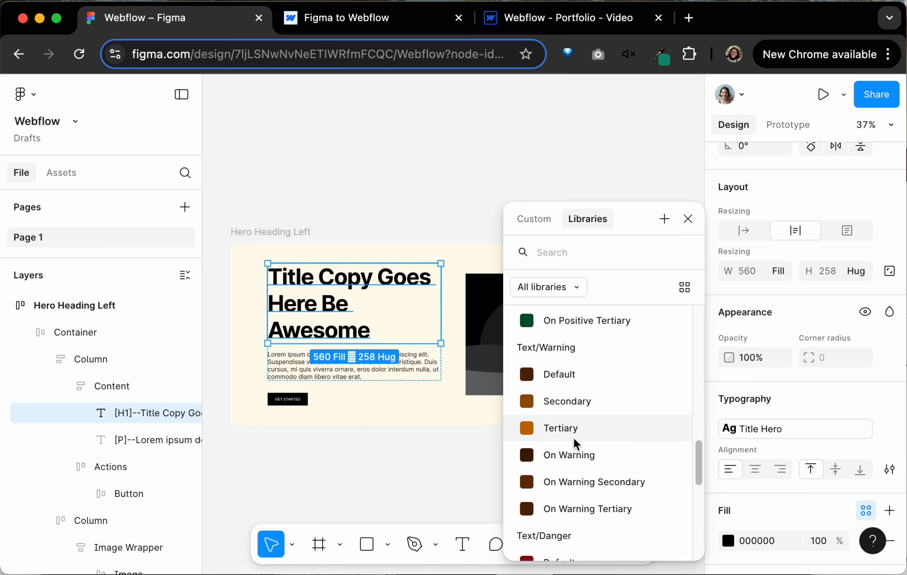
click(578, 456)
click(318, 158)
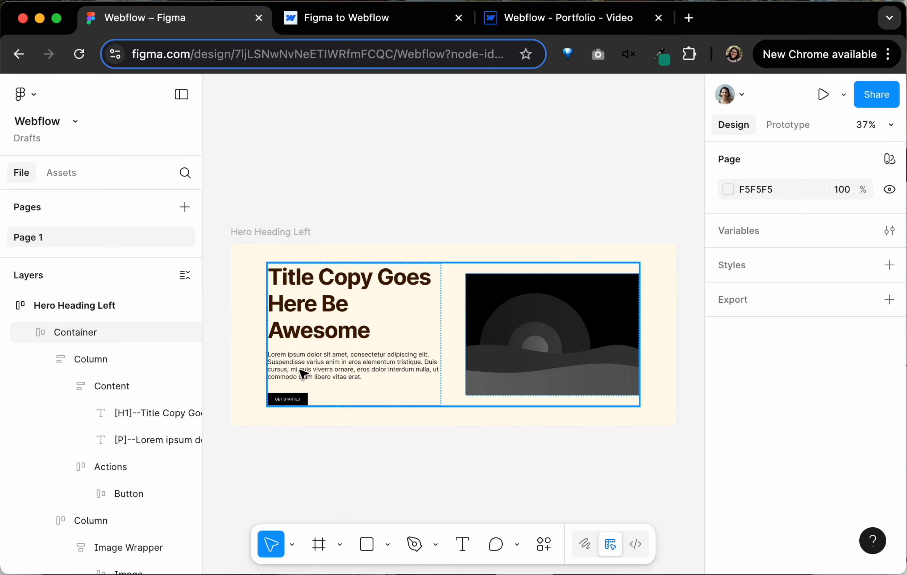
Step: Set the height of the hero section's GET STARTED button to 48
double_click(300, 395)
click(299, 397)
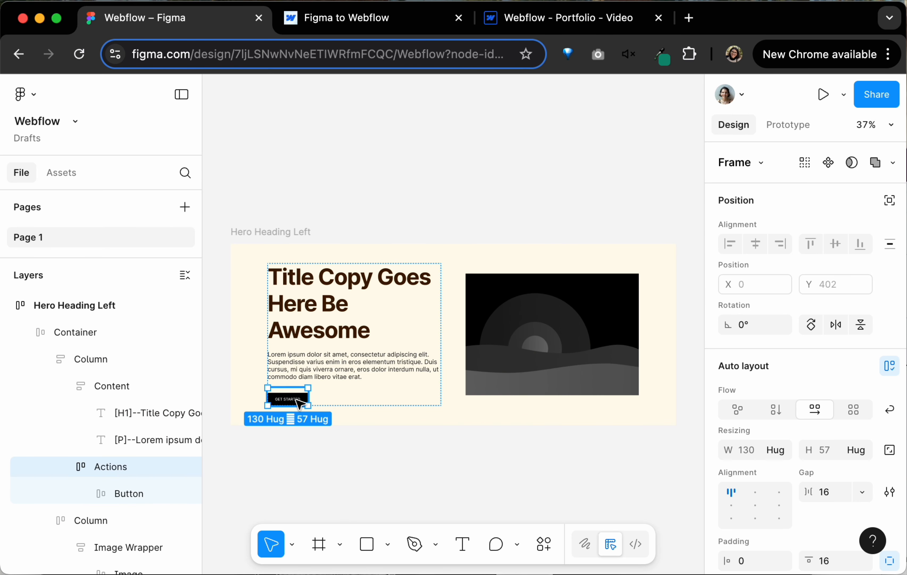
click(298, 401)
scroll(827, 429, down, 6)
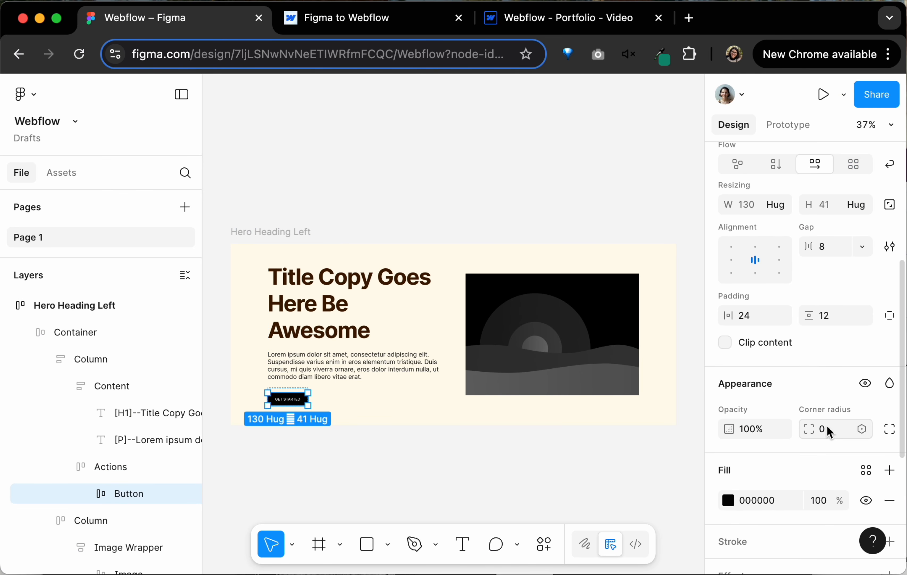
scroll(812, 309, up, 3)
click(837, 326)
text(48)
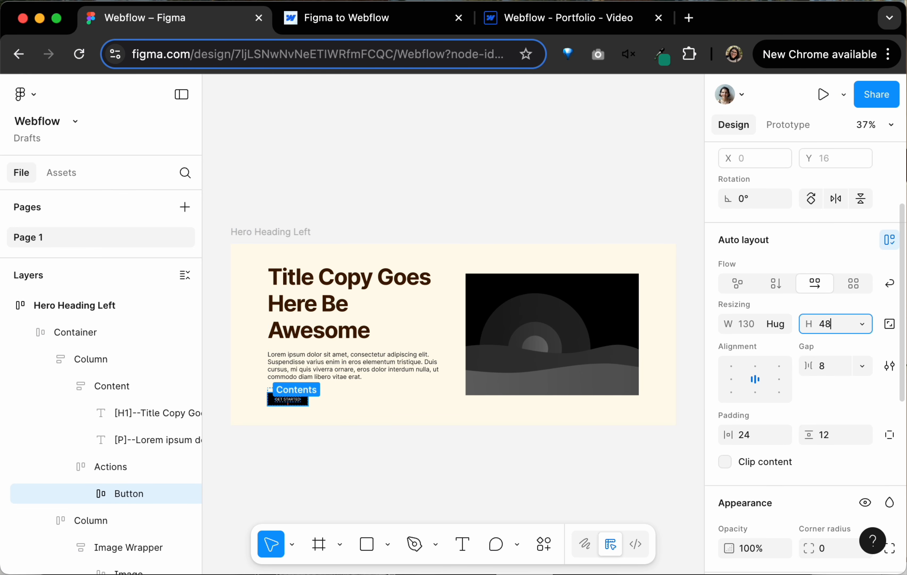
key(Return)
Step: Apply the Body Strong text style to the GET STARTED button label
scroll(588, 372, up, 5)
scroll(444, 391, left, 3)
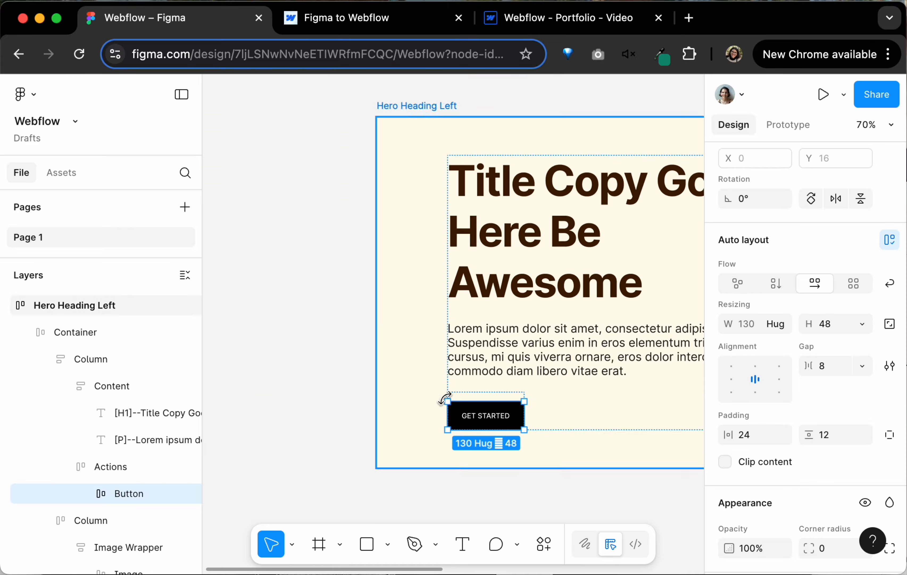
click(483, 412)
click(483, 413)
click(889, 452)
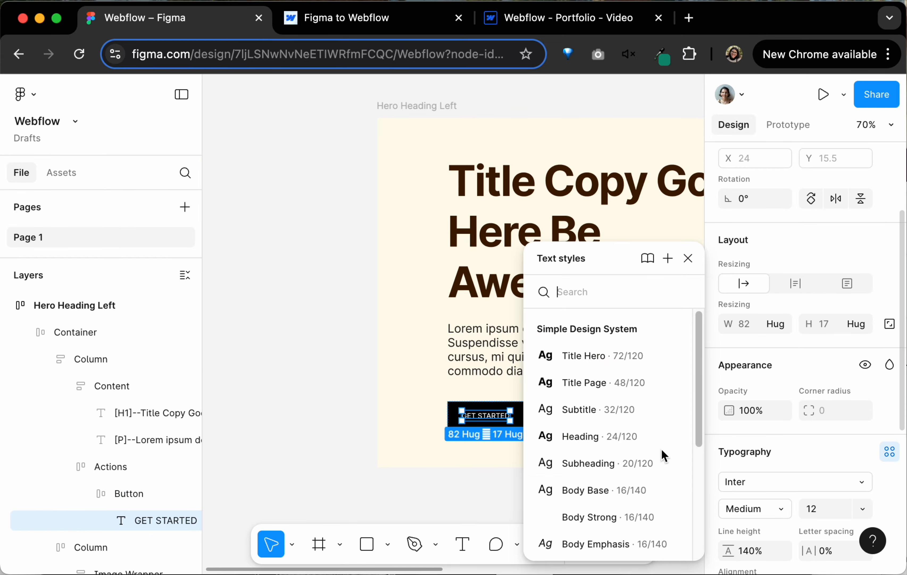
key(Escape)
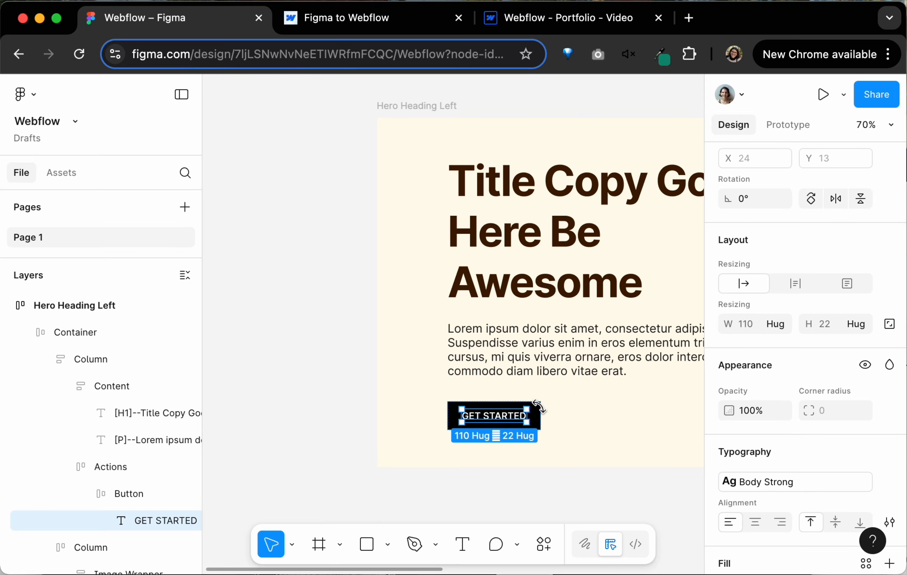
Step: Bind the button's horizontal padding to the 1200 spacing variable (48) and its vertical padding to the 400 variable (16)
click(519, 382)
click(501, 423)
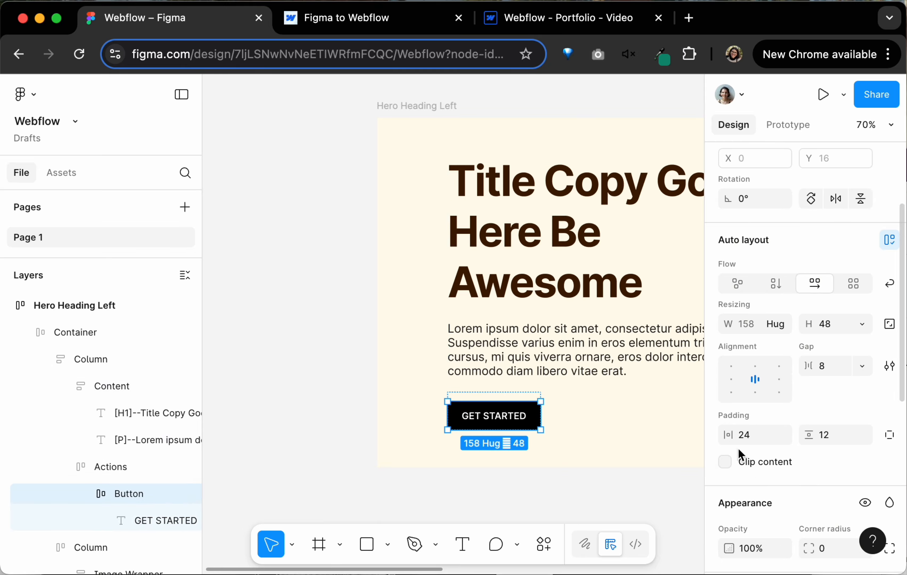
click(781, 435)
click(761, 437)
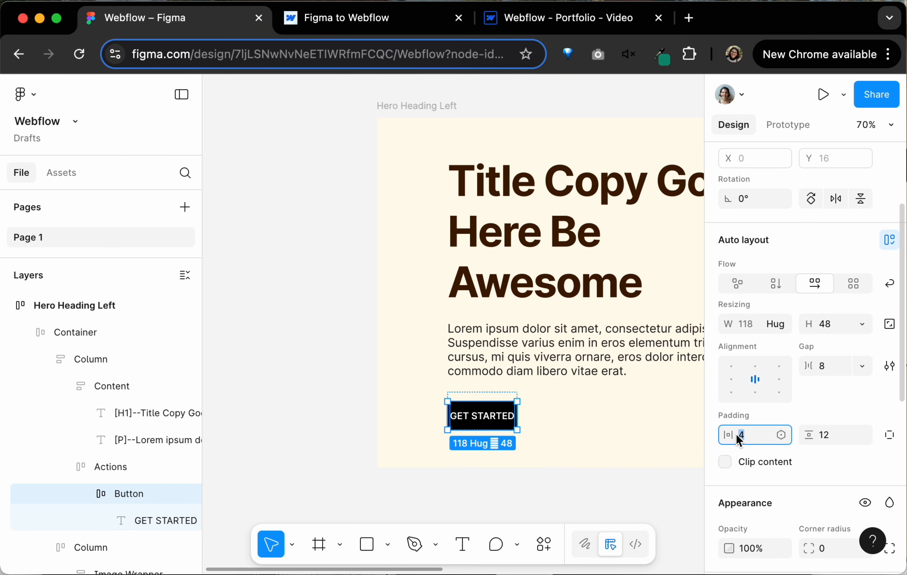
click(783, 433)
scroll(699, 498, down, 2)
scroll(699, 501, down, 3)
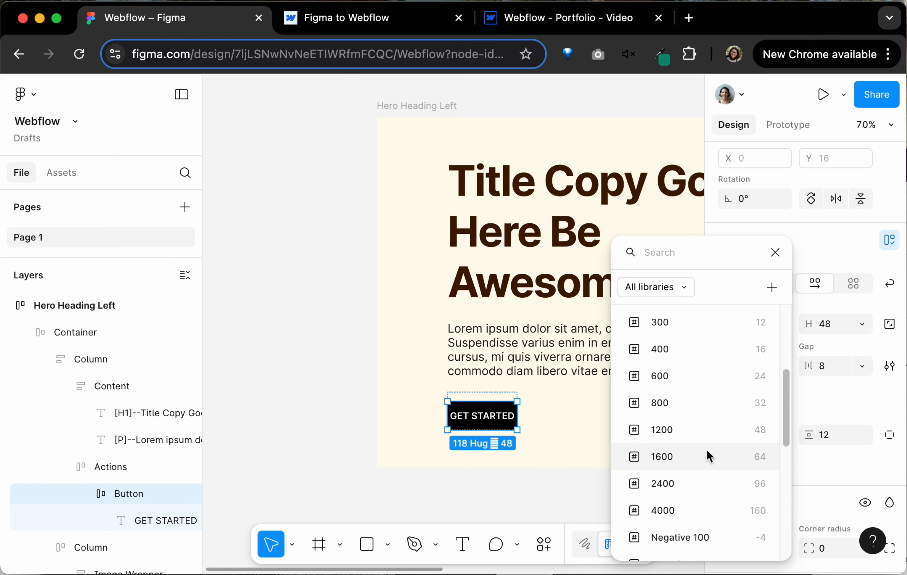
click(719, 428)
click(861, 432)
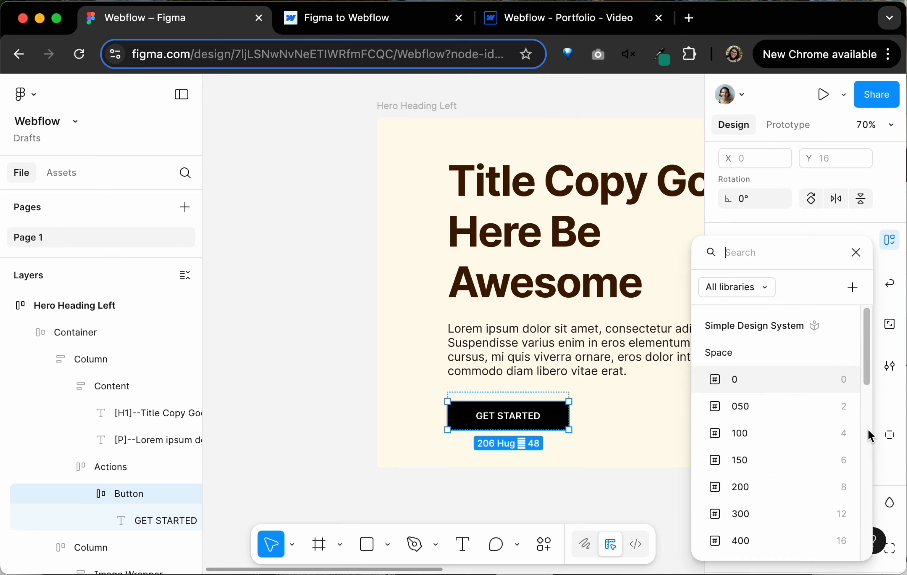
click(783, 525)
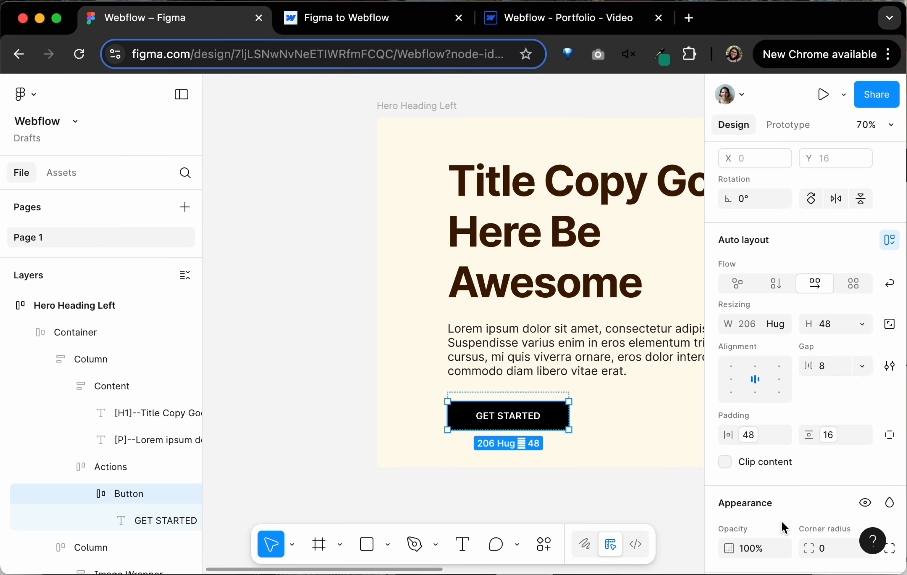
Step: Set the GET STARTED button's height to hug its contents
click(862, 325)
click(832, 343)
scroll(513, 433, down, 5)
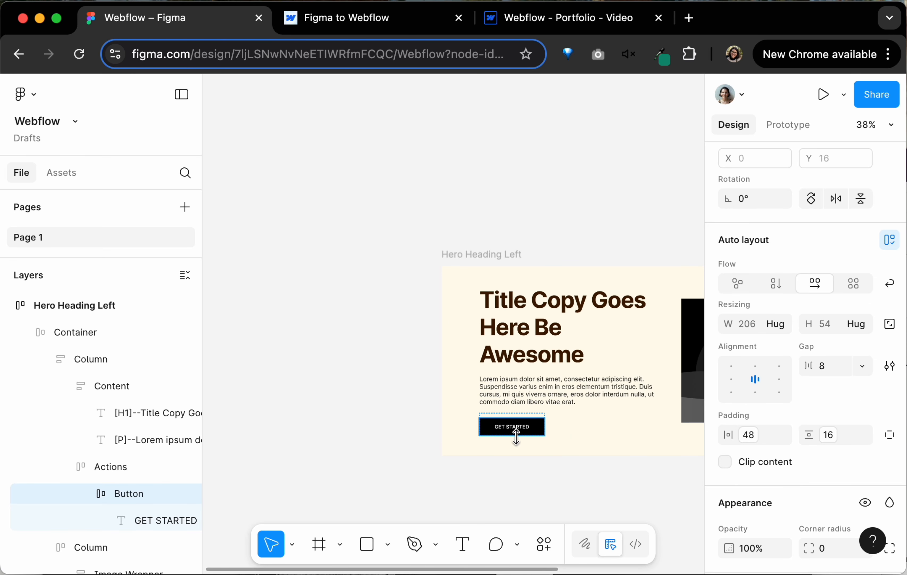
Step: Set the GET STARTED button's corner radius to 16
scroll(608, 456, right, 2)
scroll(746, 525, down, 2)
click(848, 506)
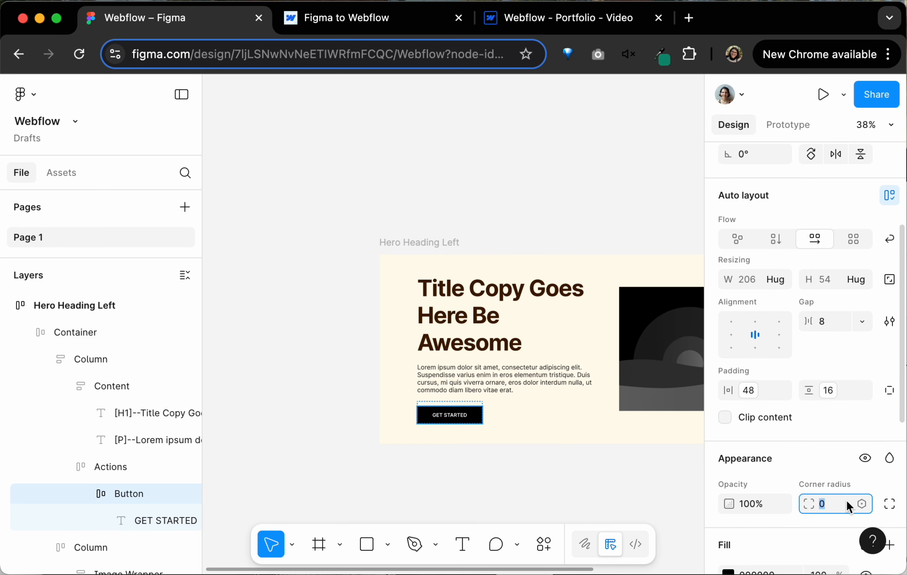
click(860, 505)
key(Escape)
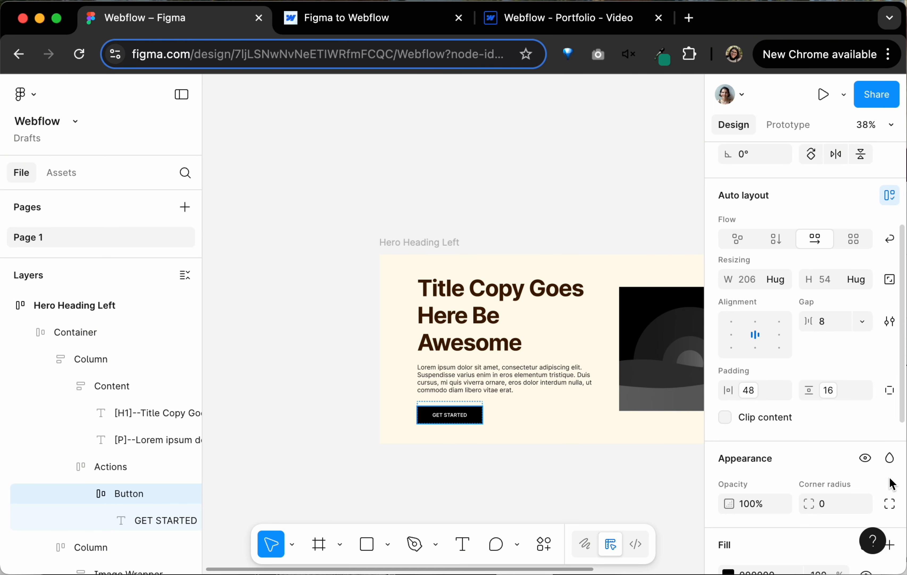
Step: Apply a dark brown library color to the GET STARTED button's fill
scroll(817, 496, down, 4)
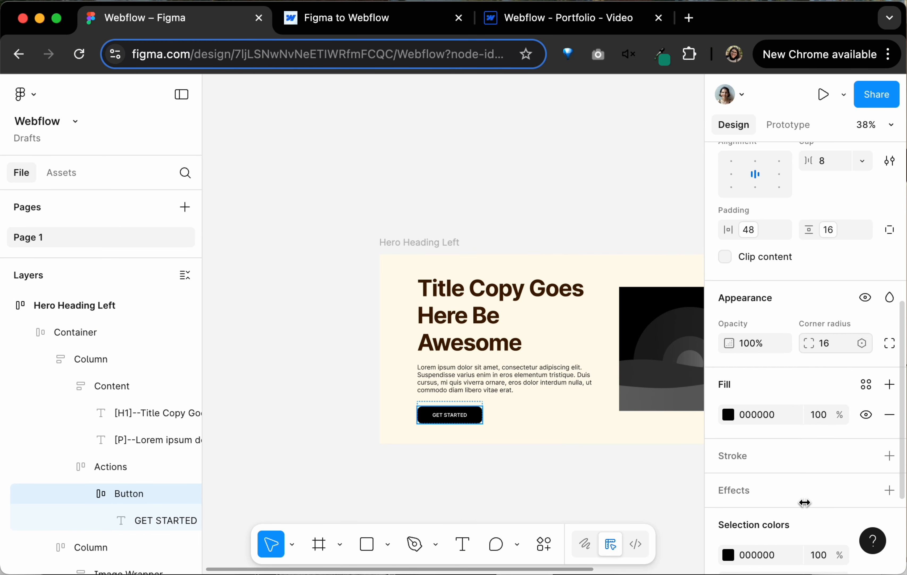
click(862, 384)
scroll(663, 473, down, 2)
scroll(663, 474, down, 2)
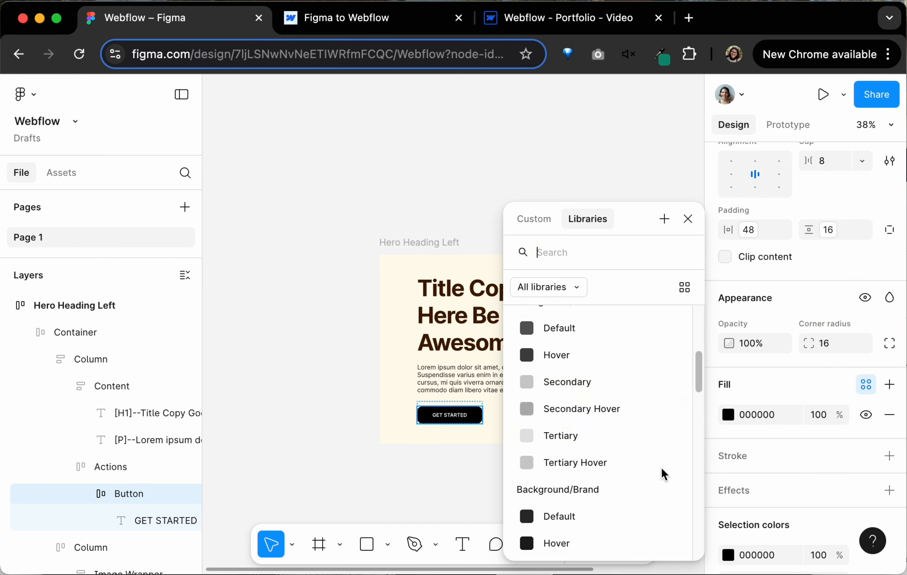
click(559, 517)
scroll(448, 418, down, 3)
click(450, 453)
scroll(356, 348, up, 5)
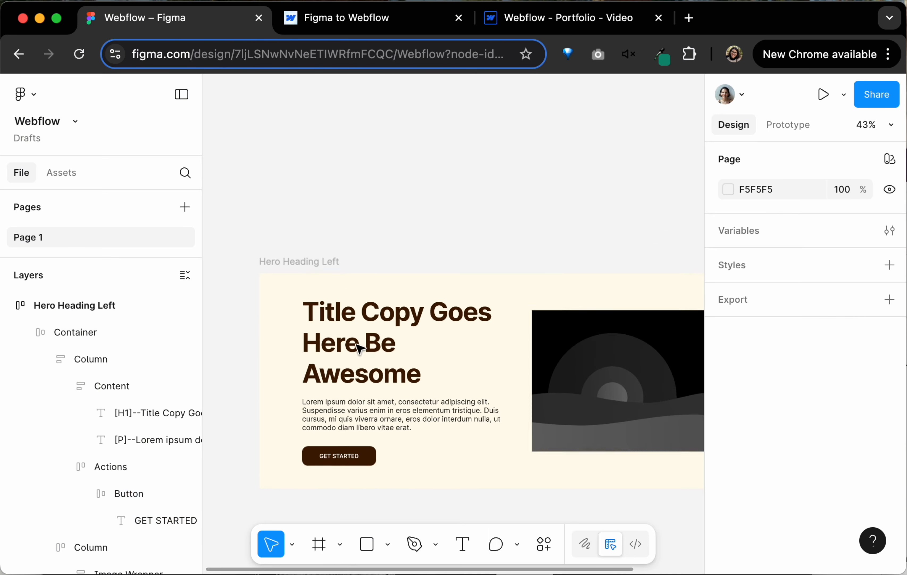
Step: Apply the Title Page text style to the hero's H1 heading
scroll(352, 407, down, 6)
click(325, 325)
scroll(478, 330, down, 3)
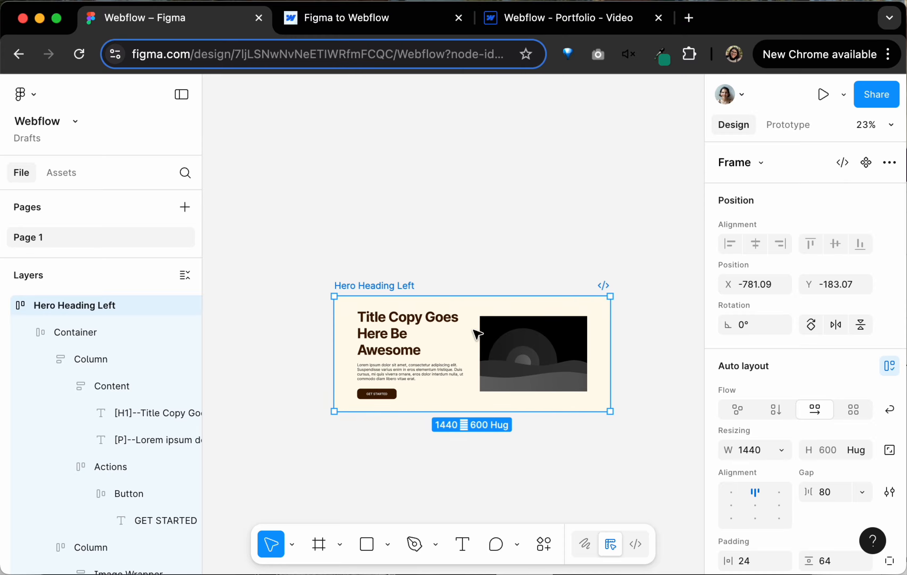
double_click(413, 318)
double_click(414, 318)
double_click(414, 318)
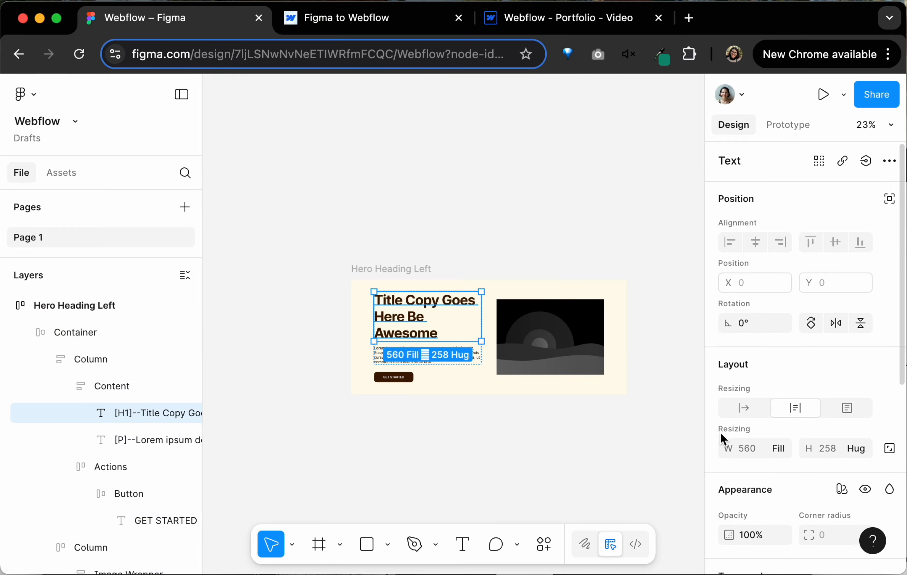
scroll(723, 435, down, 3)
click(802, 462)
click(604, 383)
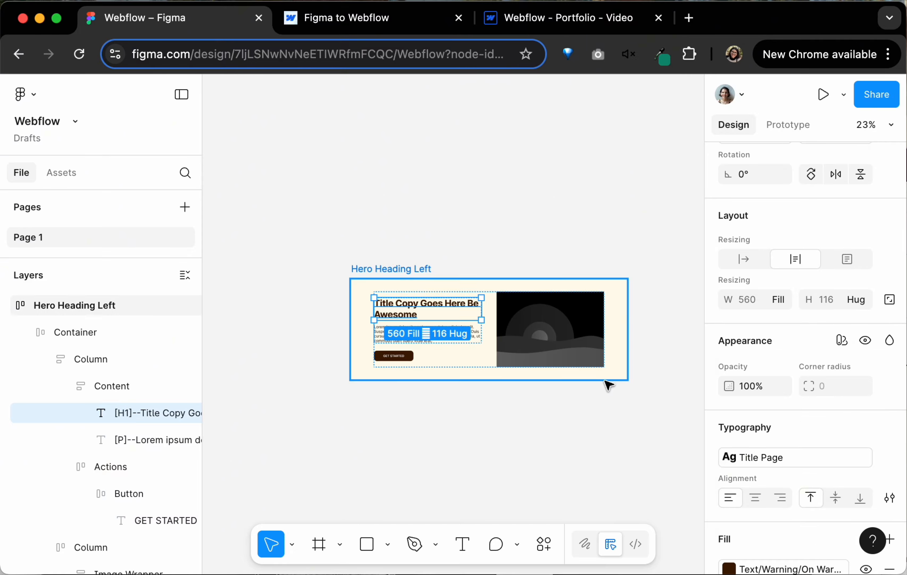
click(435, 410)
Step: Replace the hero paragraph with "This is for my Case Study, where I can add any text and edit from it"
scroll(435, 410, up, 5)
scroll(467, 305, right, 3)
scroll(467, 305, down, 3)
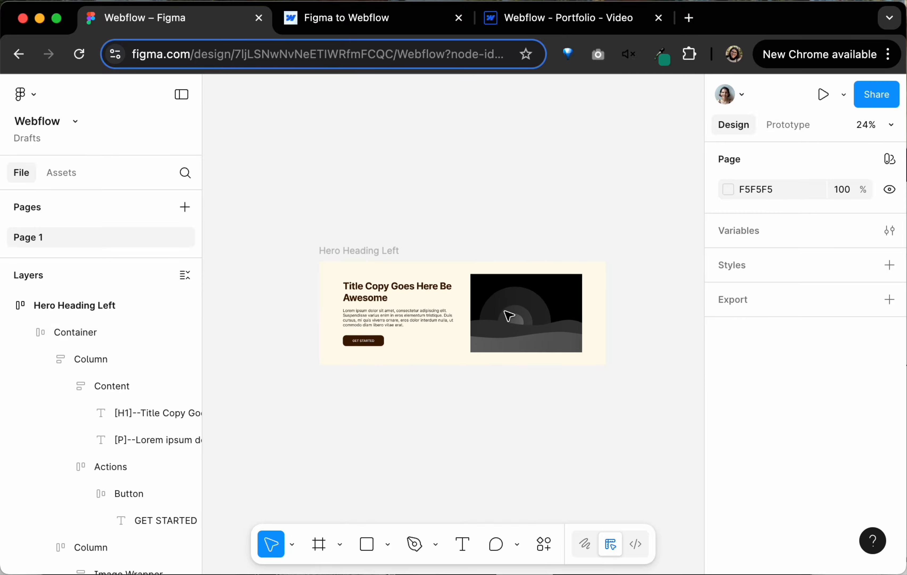
scroll(375, 301, up, 5)
scroll(411, 334, down, 3)
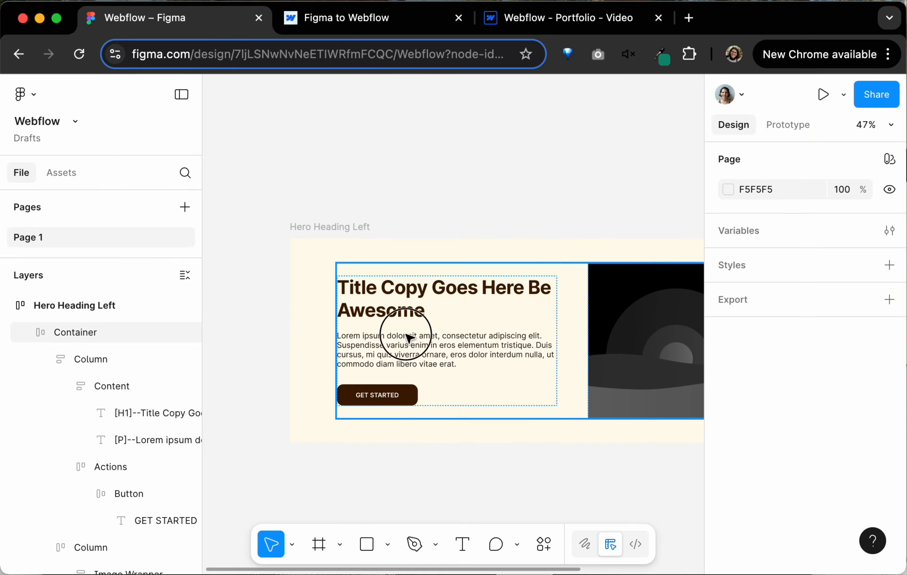
click(405, 336)
double_click(410, 354)
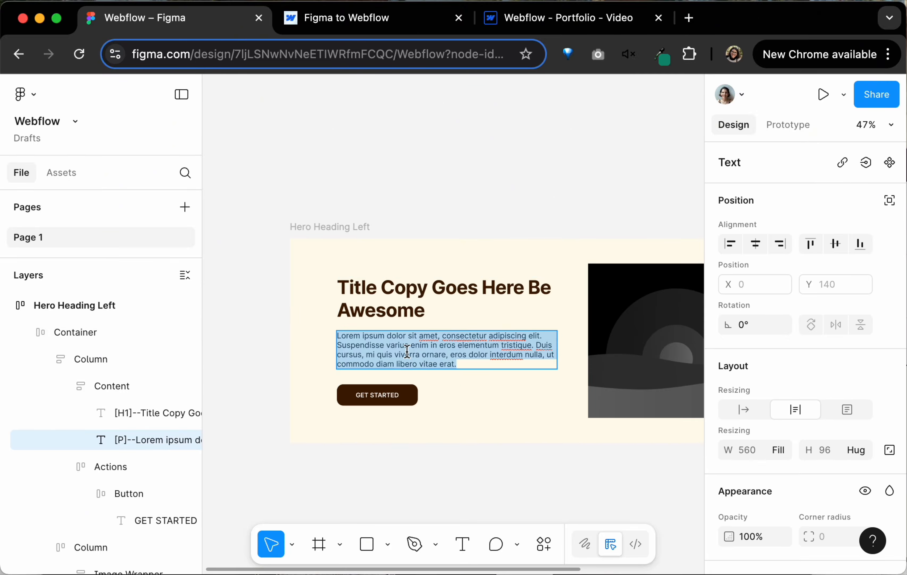
text(THis)
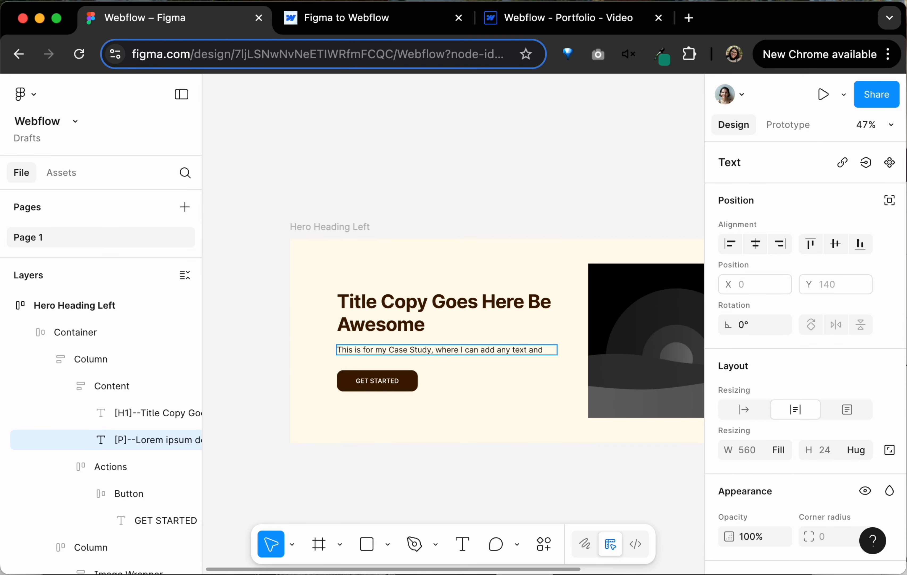
text(edit from it)
key(Escape)
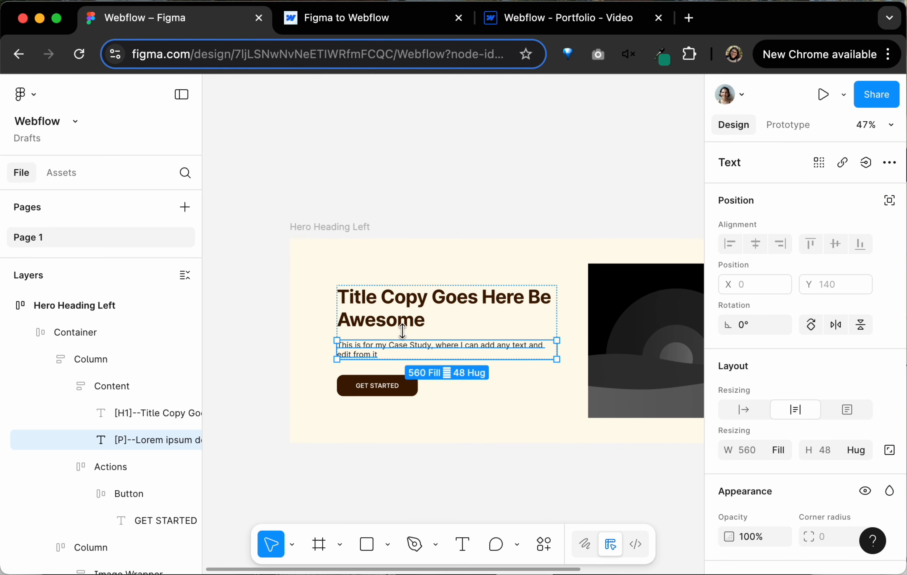
click(391, 310)
click(405, 192)
Step: Run the Figma to Webflow (HTML, CSS and Website) plugin and move its window clear of the hero frame
scroll(407, 192, down, 5)
click(357, 203)
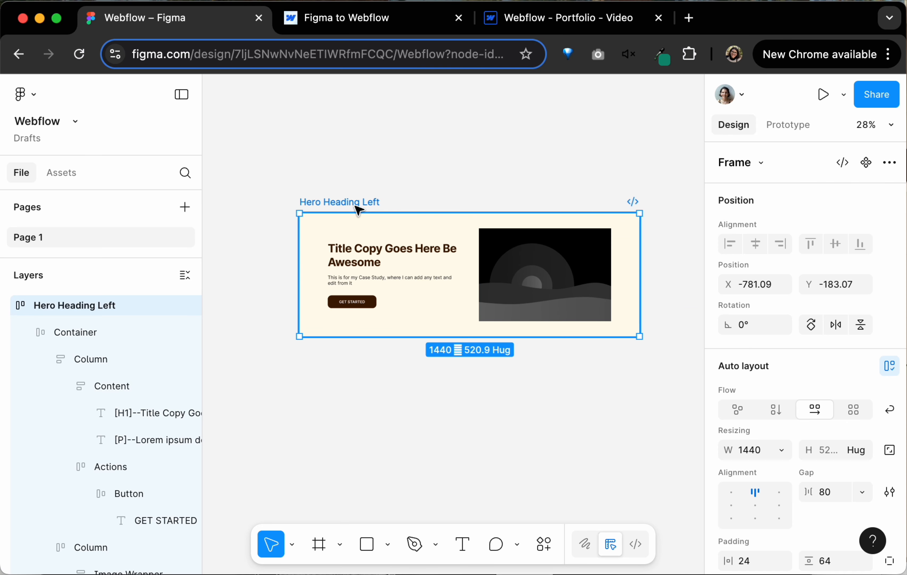
scroll(355, 206, right, 2)
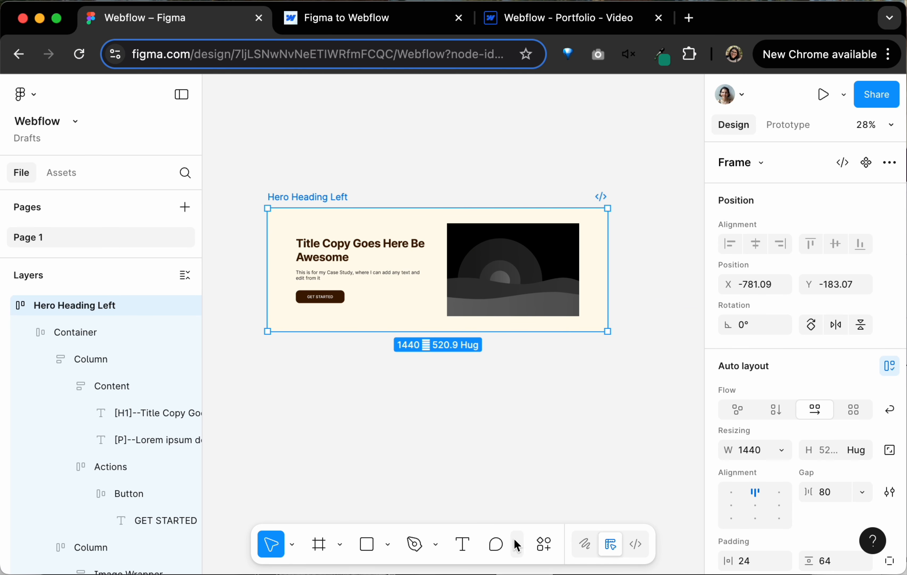
click(544, 547)
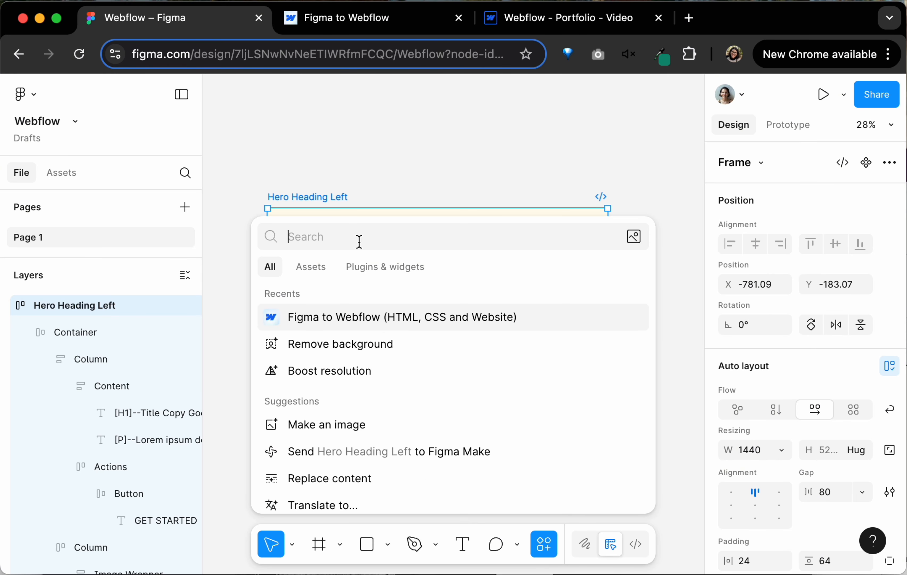
click(335, 154)
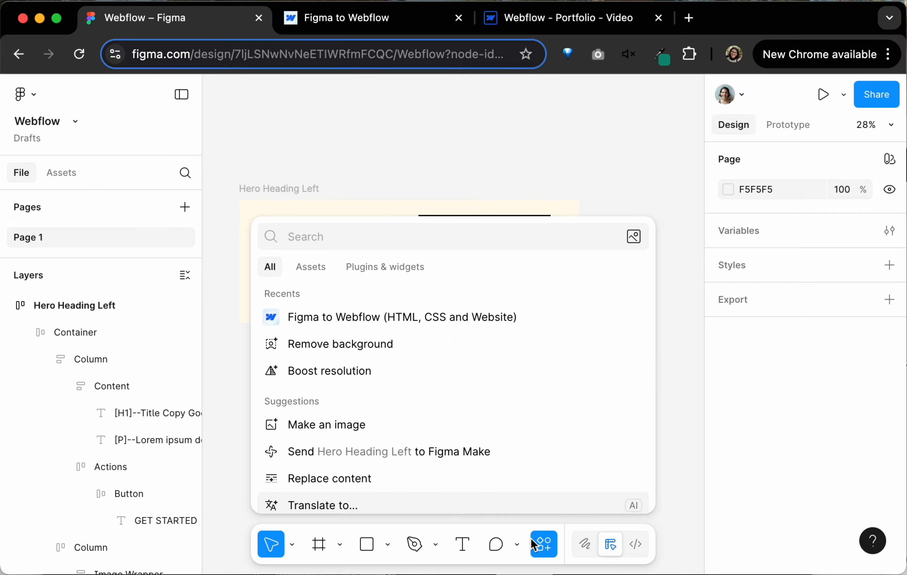
click(366, 316)
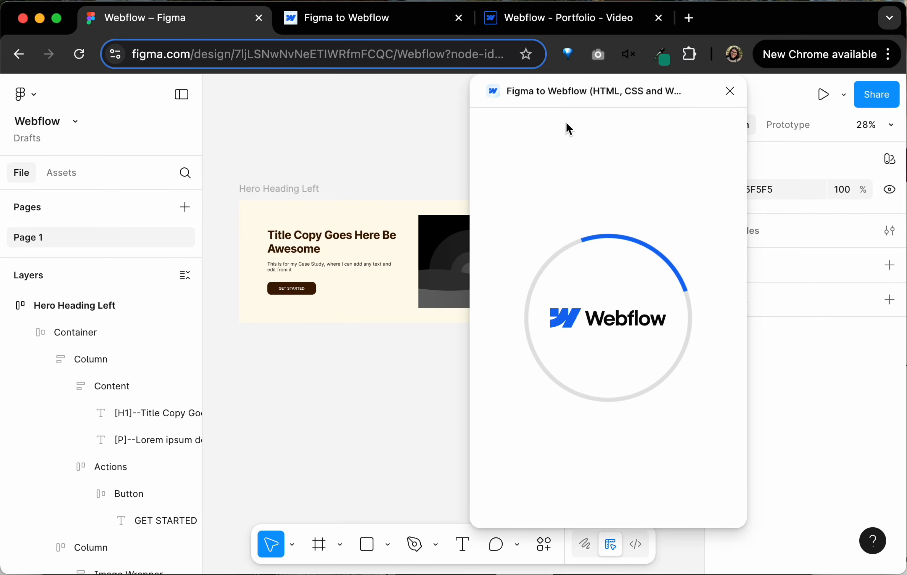
drag(612, 93, 738, 67)
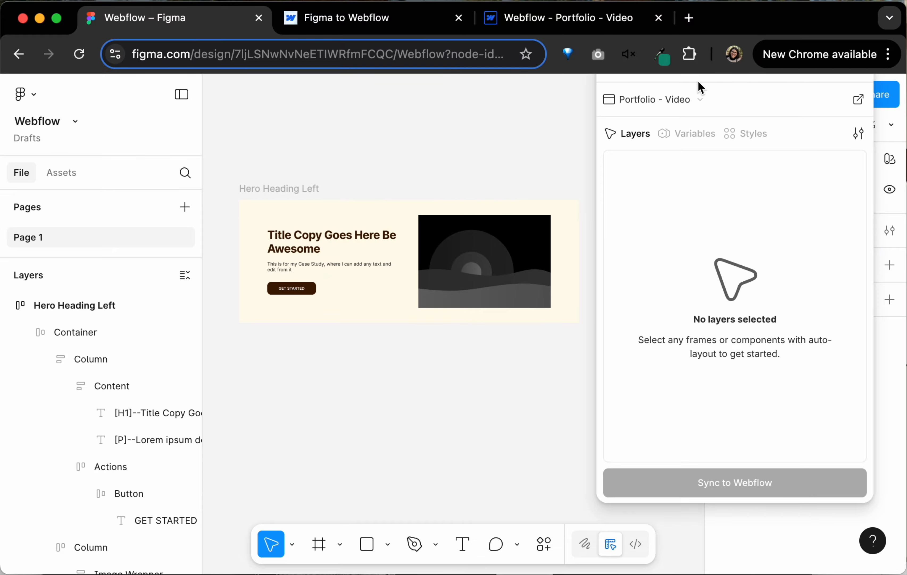
Step: Browse the plugin's prebuilt layouts and return to its layer sync view
click(856, 134)
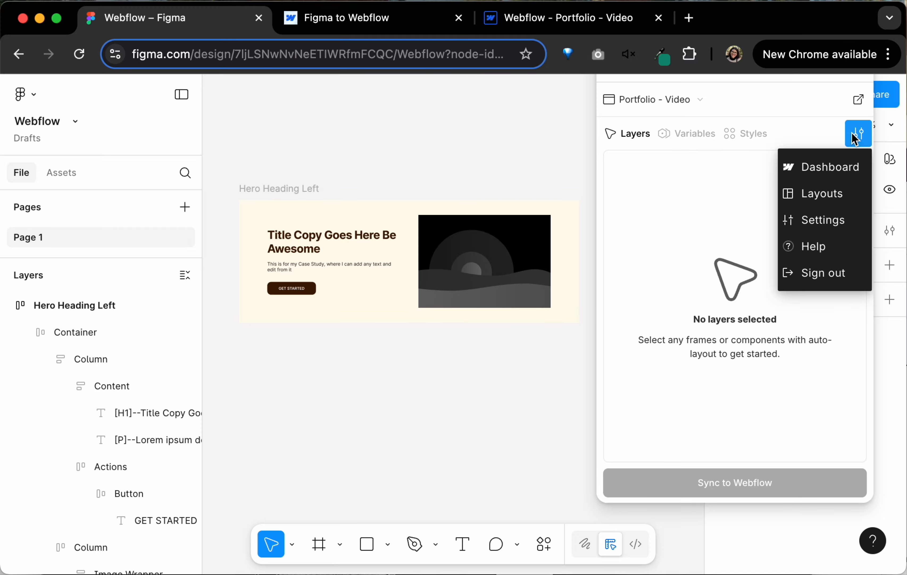
click(839, 194)
scroll(718, 344, down, 5)
scroll(665, 263, up, 5)
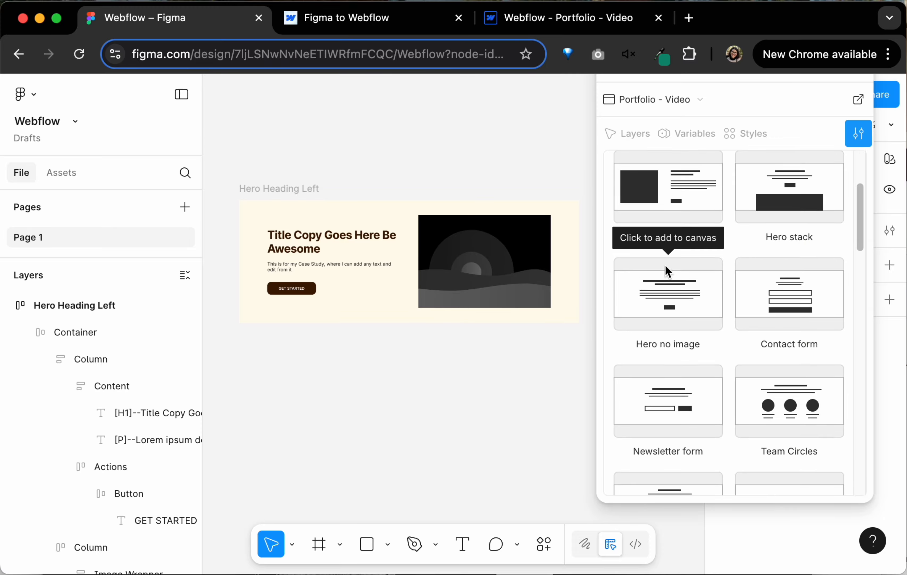
click(635, 133)
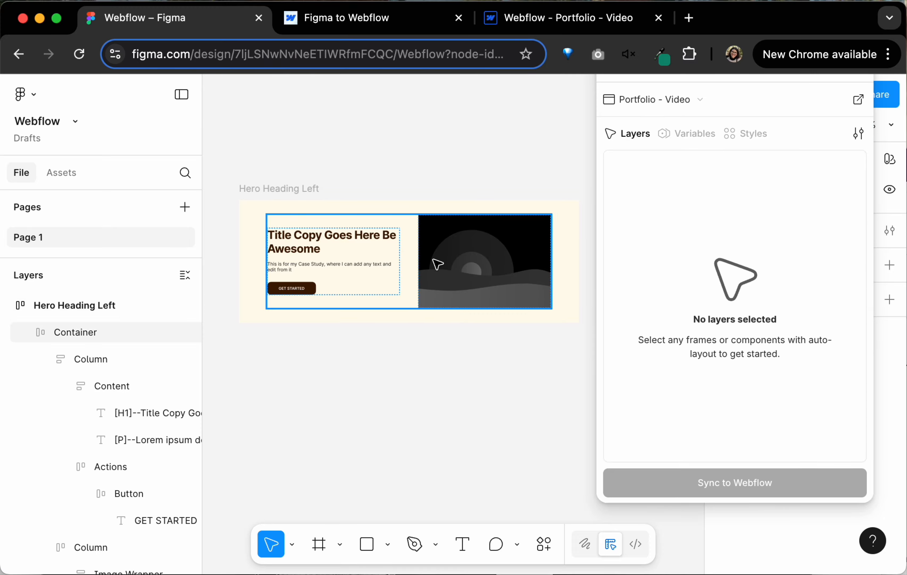
Step: Duplicate the Hero Heading Left frame just below the original, and delete the copy
click(269, 196)
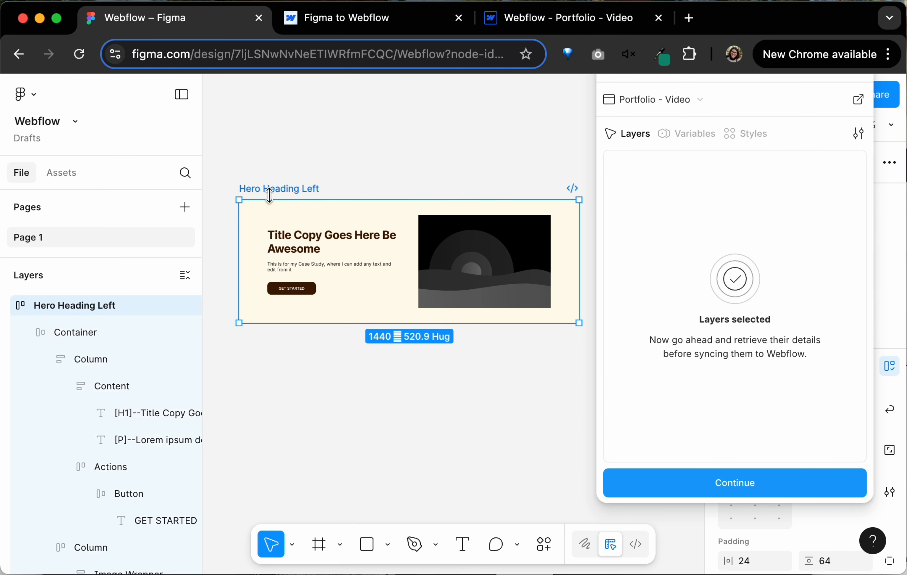
scroll(282, 186, down, 3)
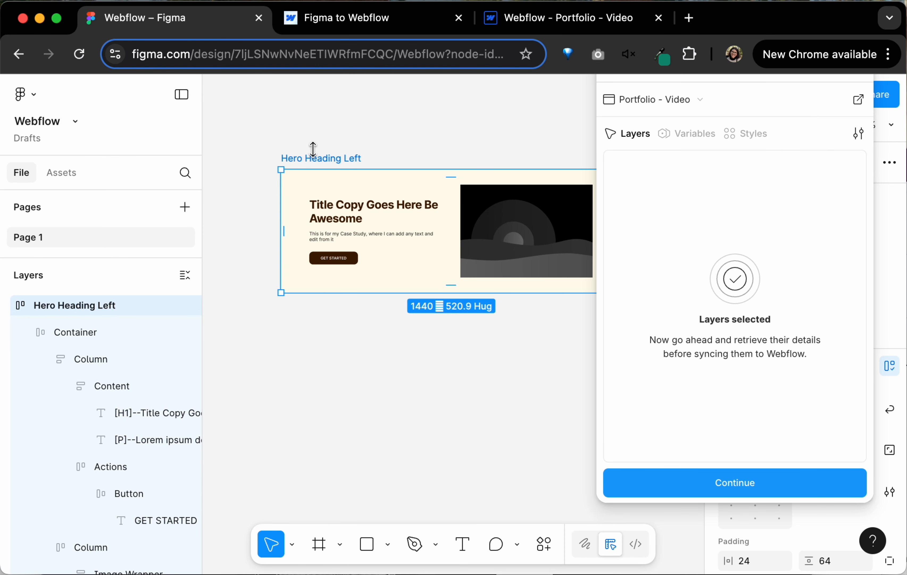
drag(304, 142, 307, 286)
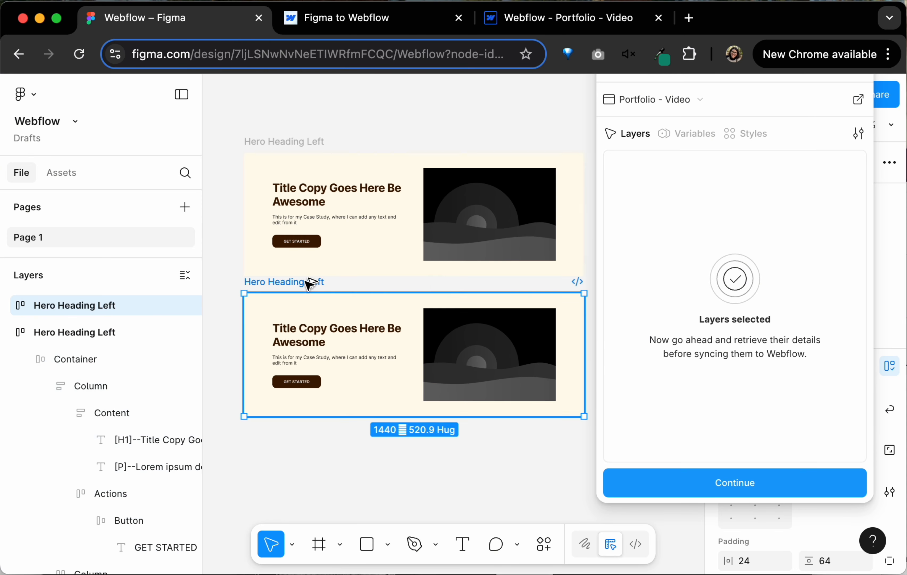
click(298, 143)
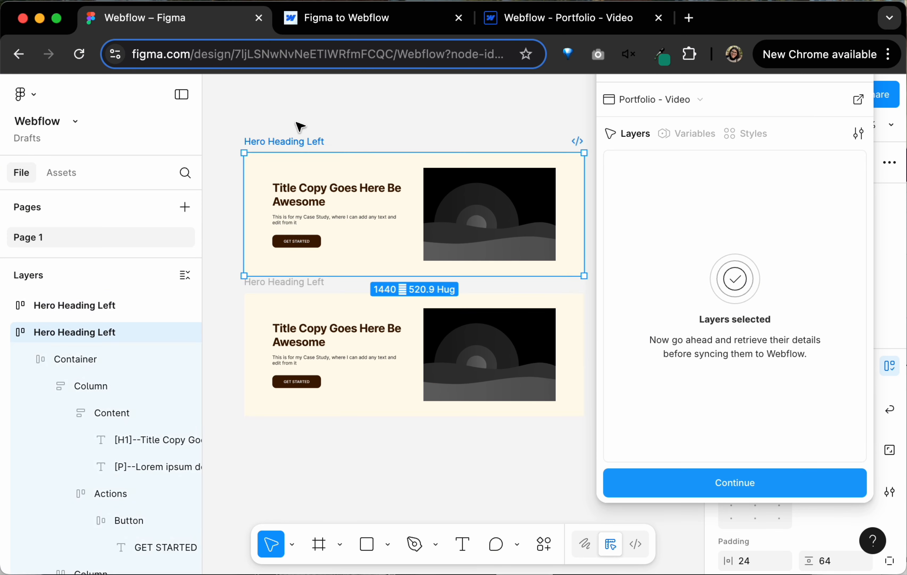
click(300, 128)
click(275, 285)
key(XF86AudioRaiseVolume)
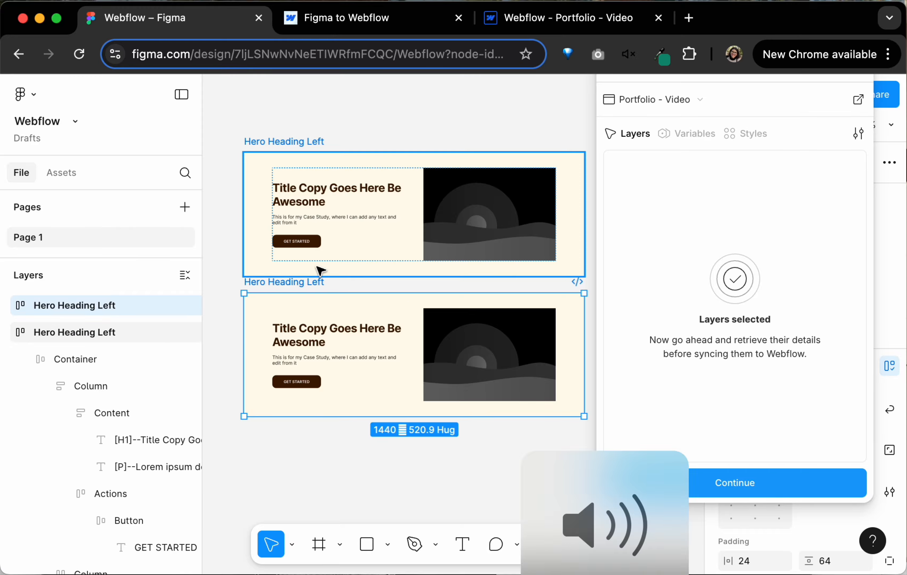
key(Delete)
Step: Select the Hero Heading Left frame and retrieve its layer details in the Webflow plugin
click(289, 144)
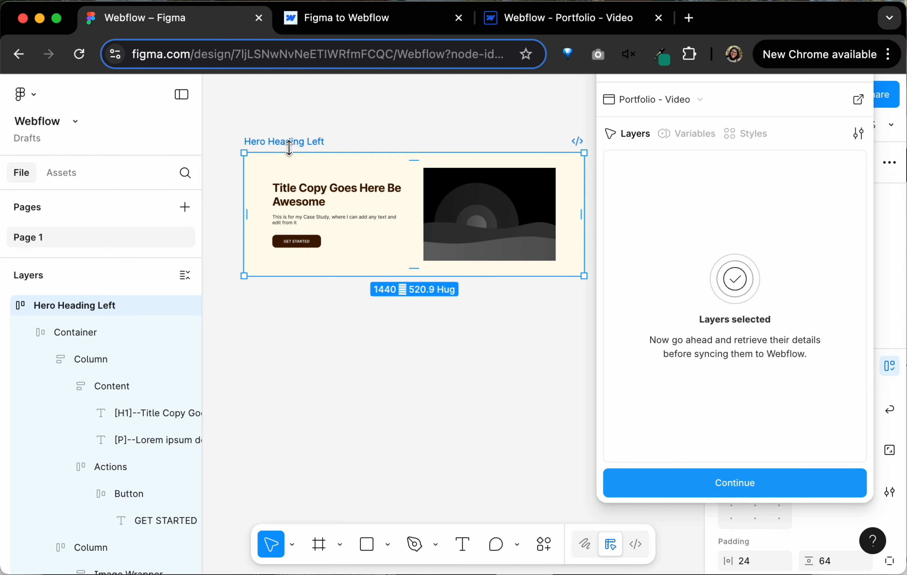
click(318, 118)
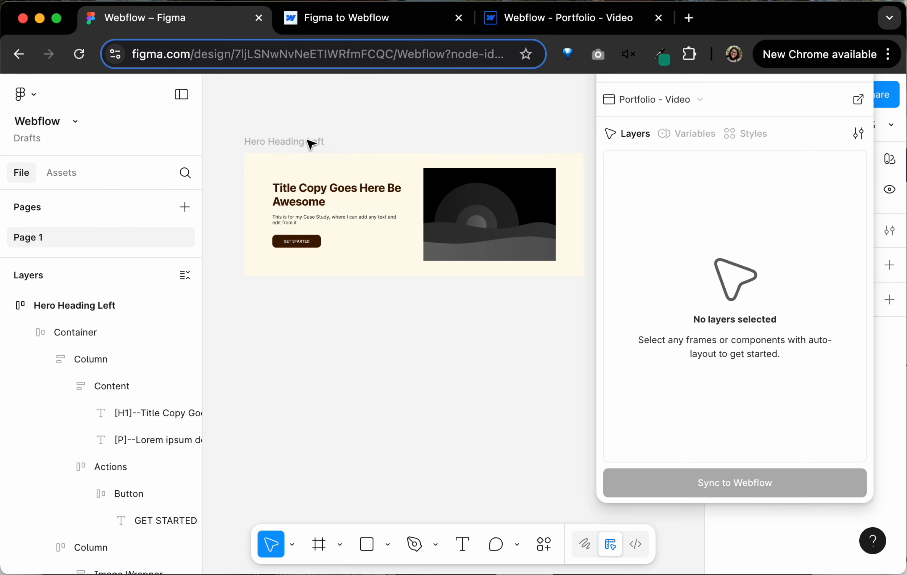
click(288, 144)
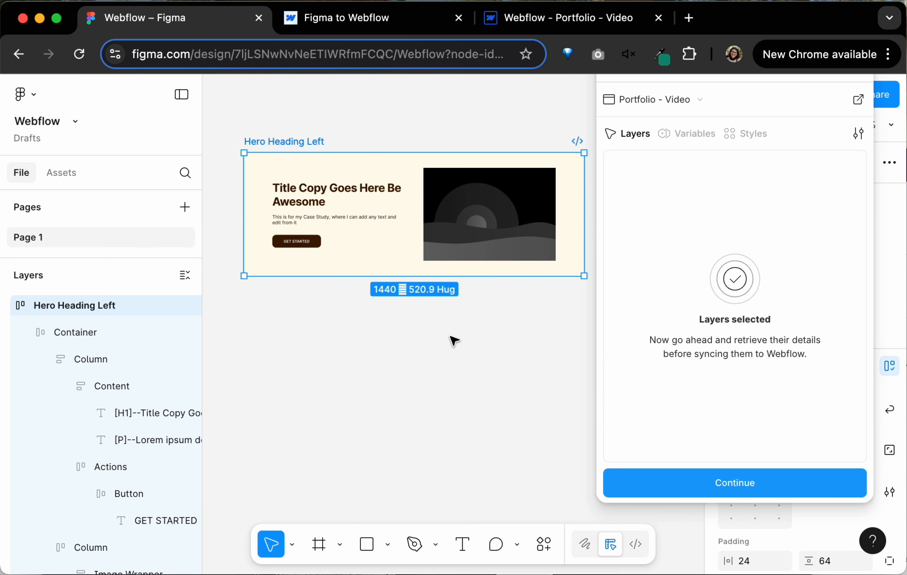
click(288, 121)
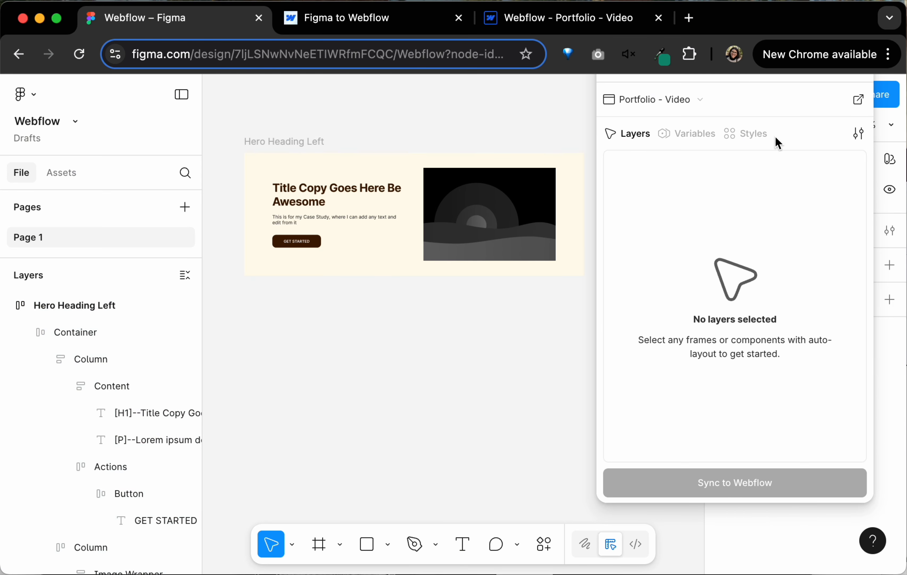
click(269, 143)
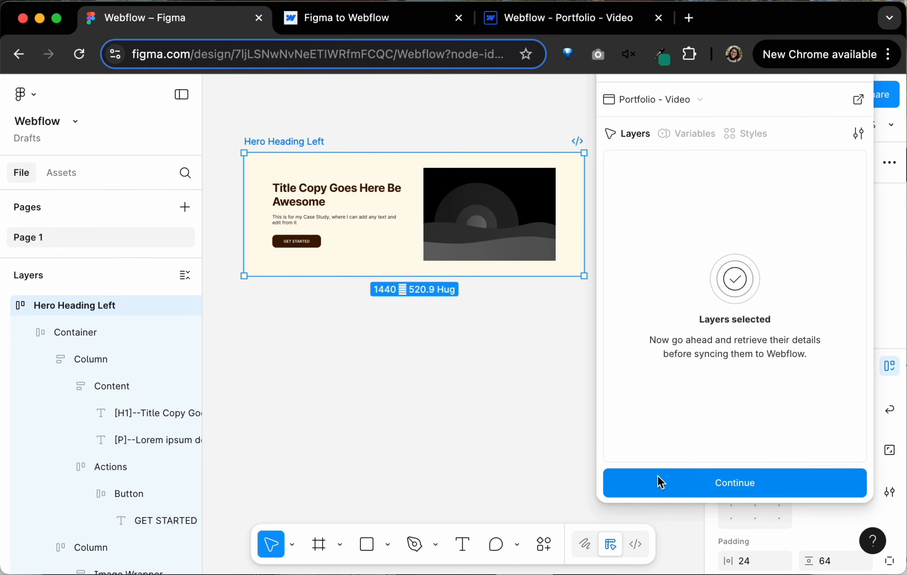
click(661, 482)
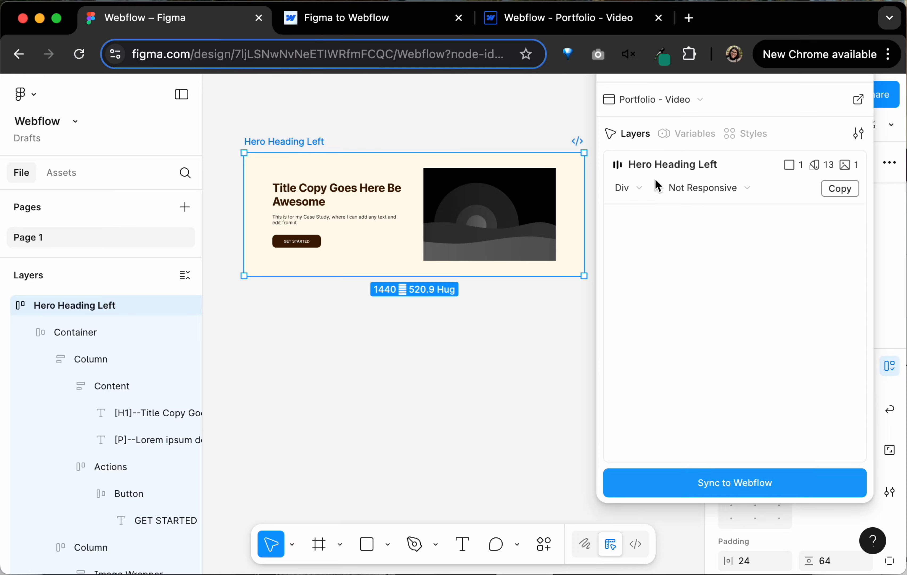
Step: Set the Hero Heading Left layer's HTML tag to Section in the plugin
click(629, 186)
click(645, 189)
click(643, 190)
scroll(648, 318, down, 3)
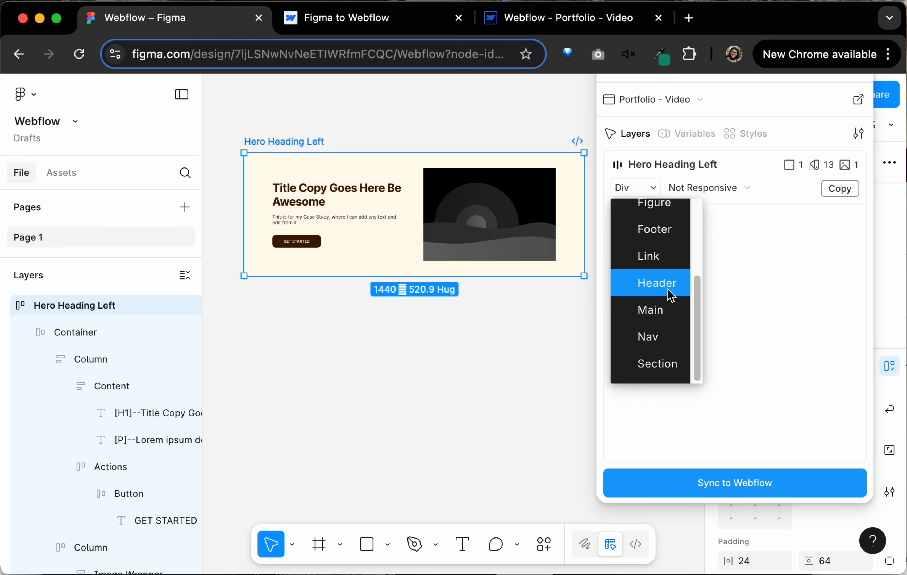
scroll(668, 294, up, 3)
scroll(671, 301, down, 3)
click(647, 363)
Step: Check the plugin's responsive options, keep Not Responsive, and copy the Hero Heading Left layer for Webflow
click(738, 194)
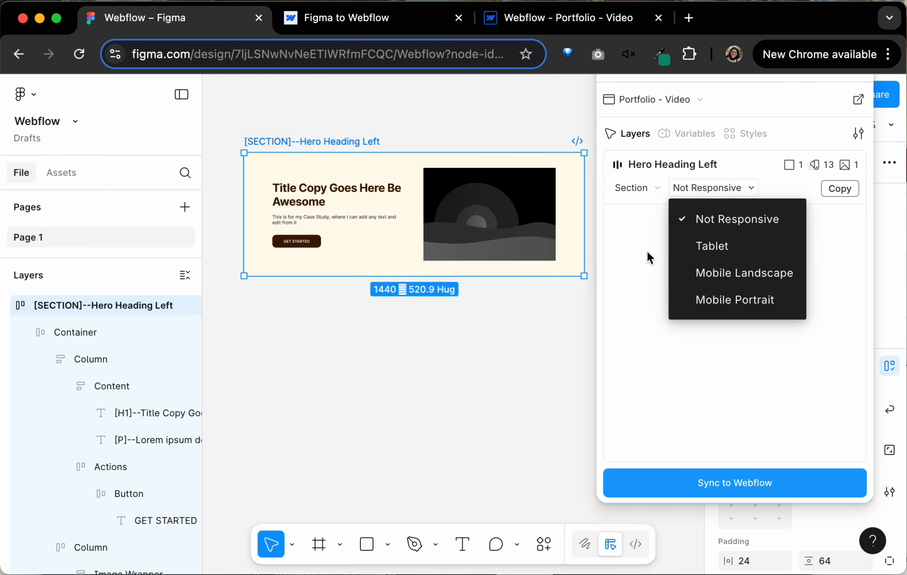
click(640, 270)
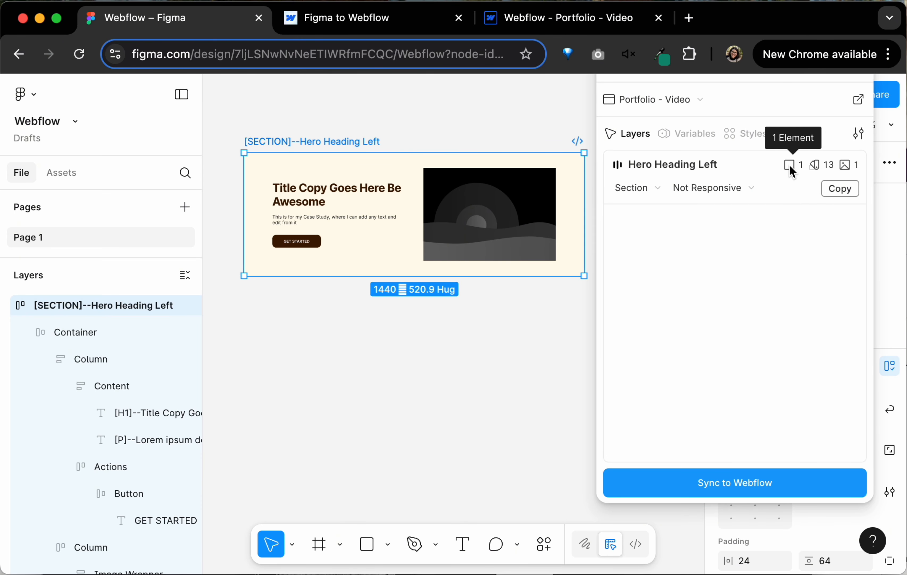
click(679, 484)
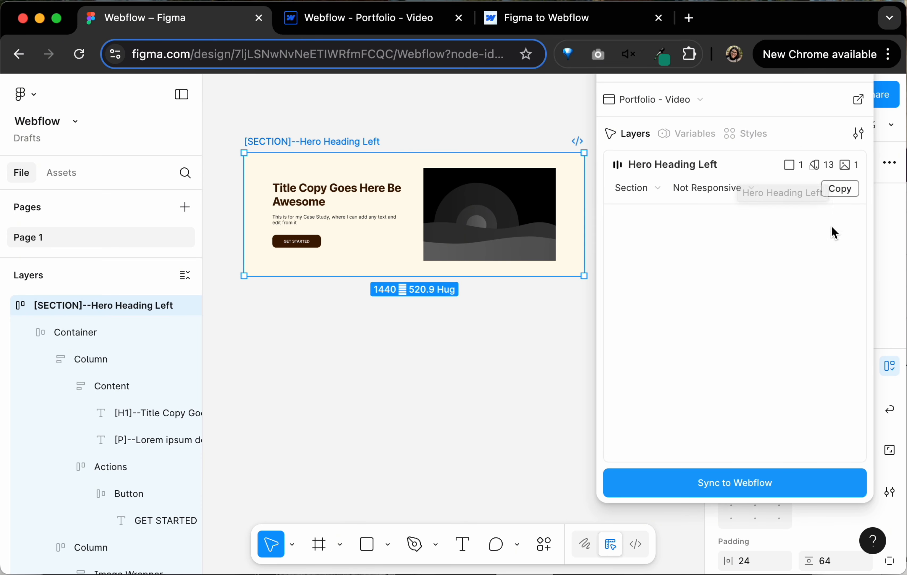
click(844, 189)
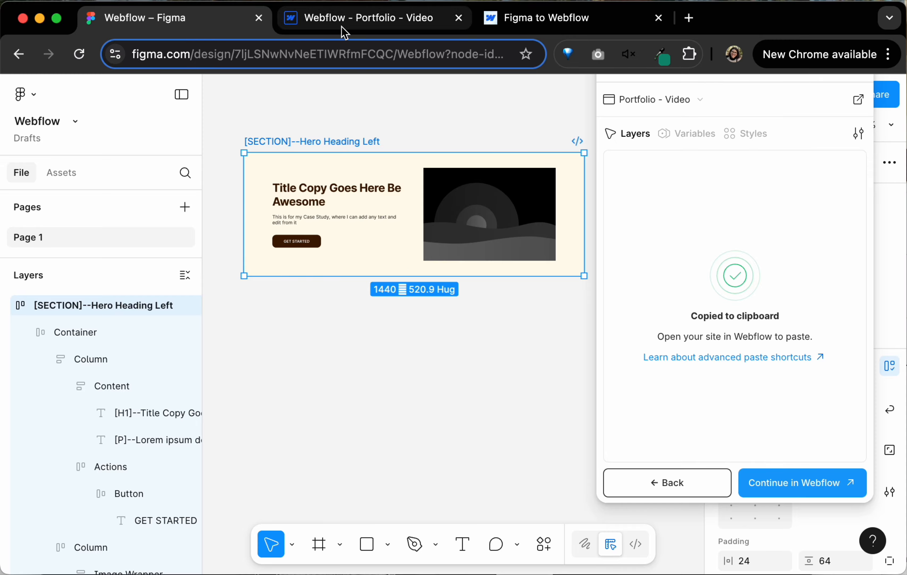
Step: Switch to the Portfolio - Video site in Webflow, paste the copied hero layout into the Body, and dismiss the paste notice
click(344, 18)
click(18, 178)
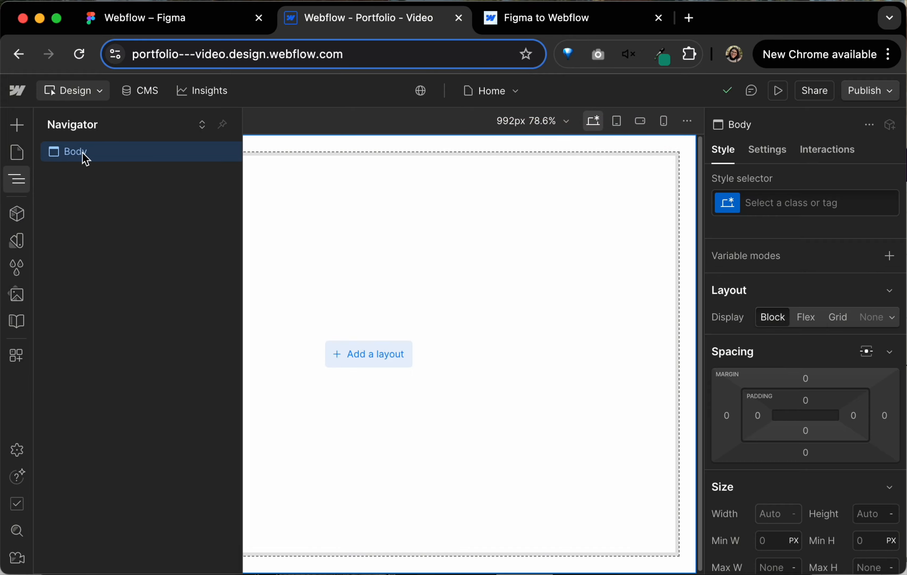
key(super+v)
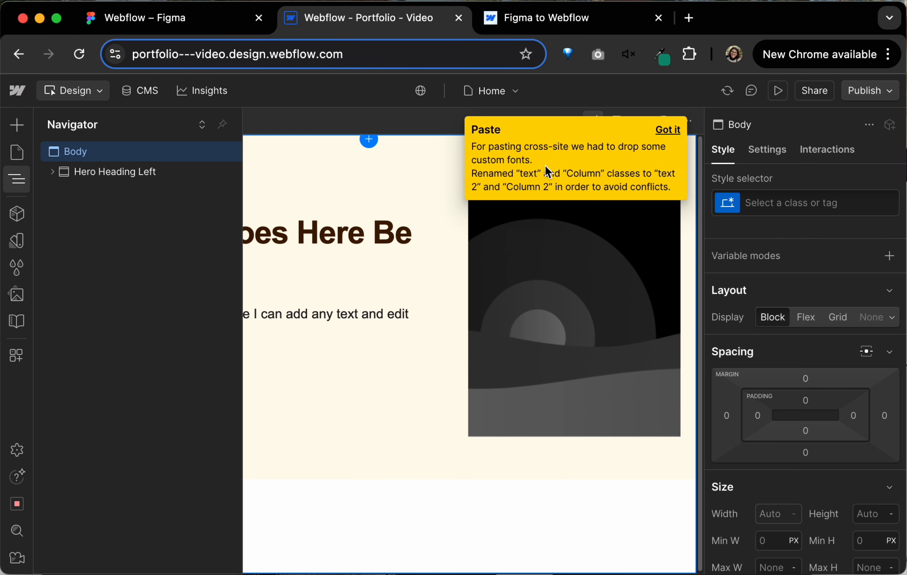
click(672, 131)
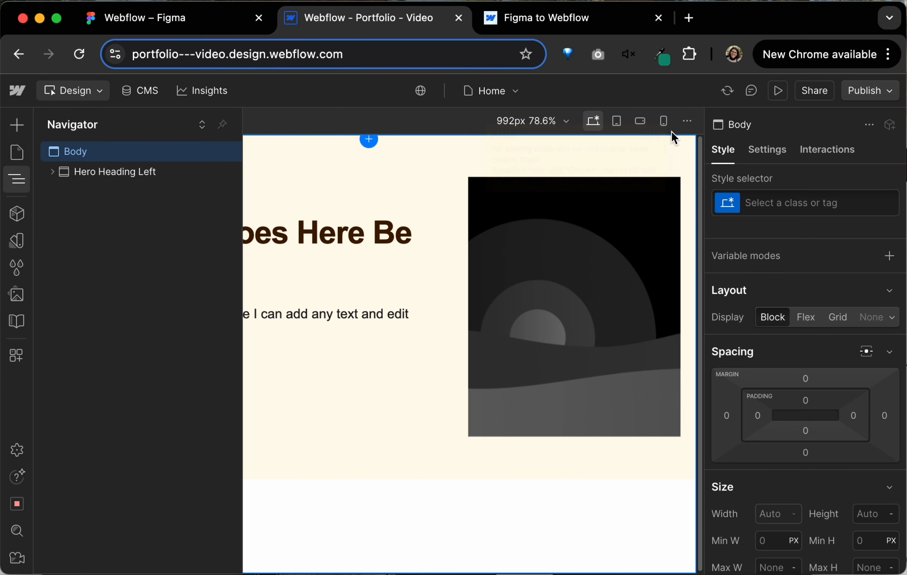
Step: Preview the Montserrat font on the pasted Hero Heading Left section, and close the font list without applying it
scroll(785, 504, down, 8)
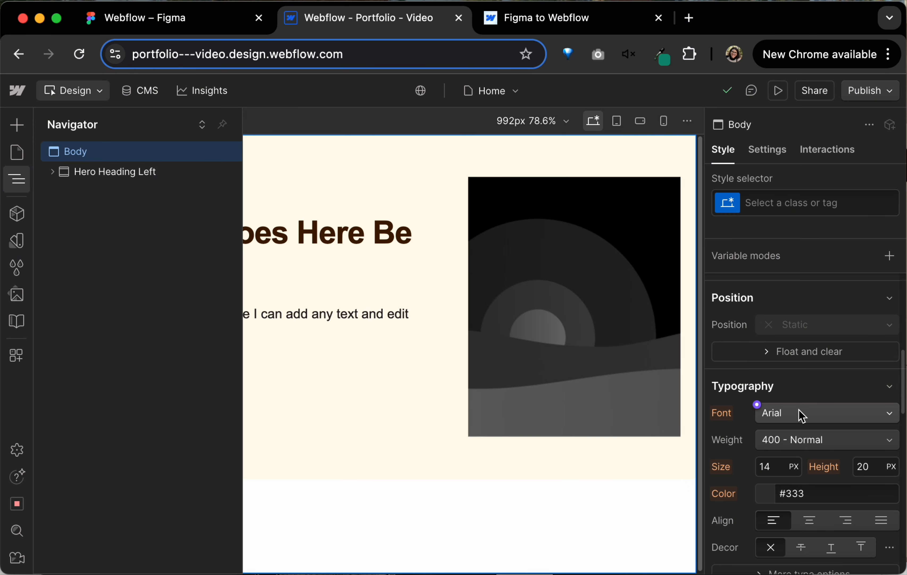
click(345, 318)
click(213, 411)
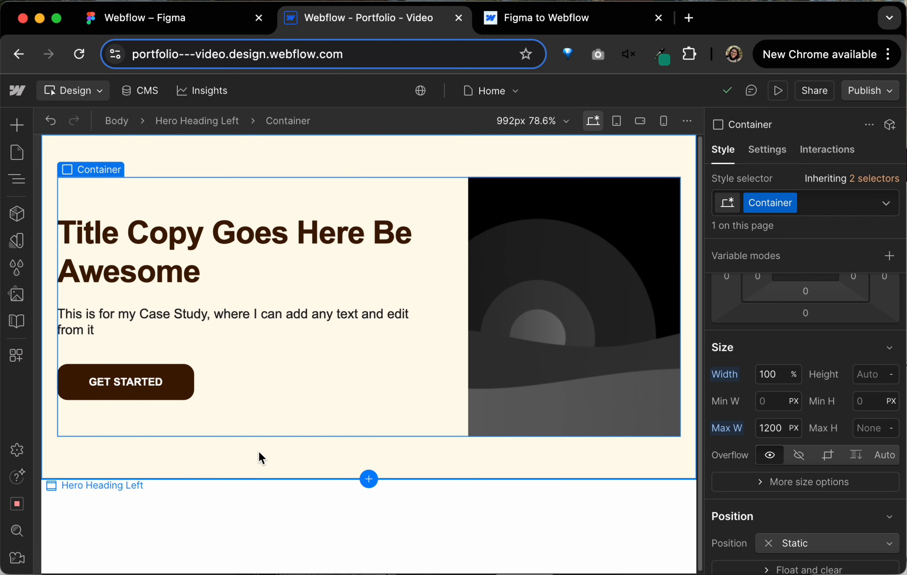
click(260, 456)
scroll(778, 496, down, 2)
click(812, 465)
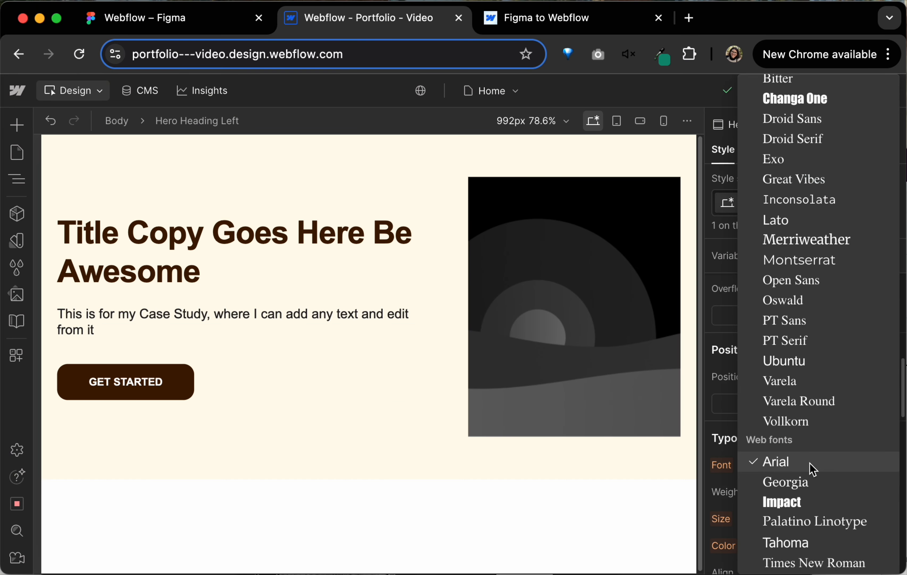
scroll(791, 176, up, 1)
scroll(792, 177, up, 1)
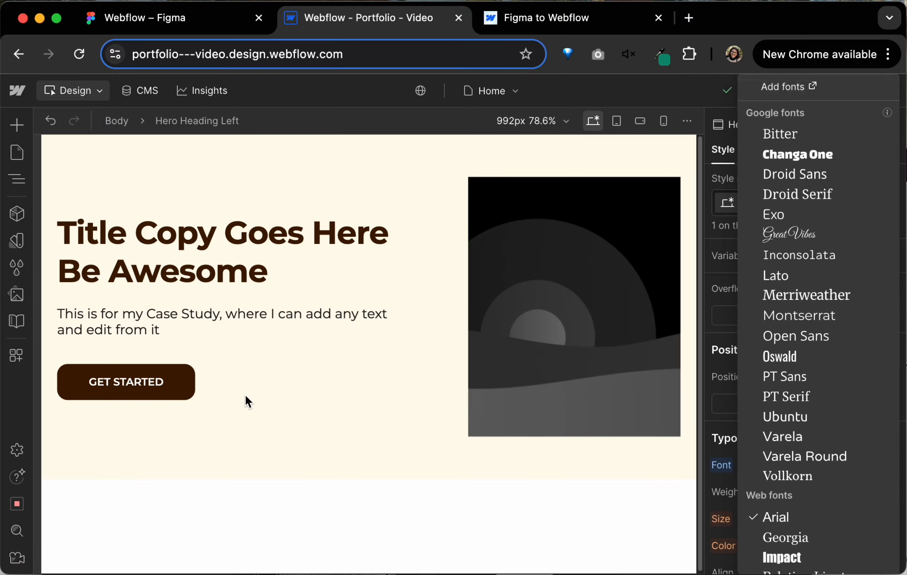
click(248, 405)
click(272, 500)
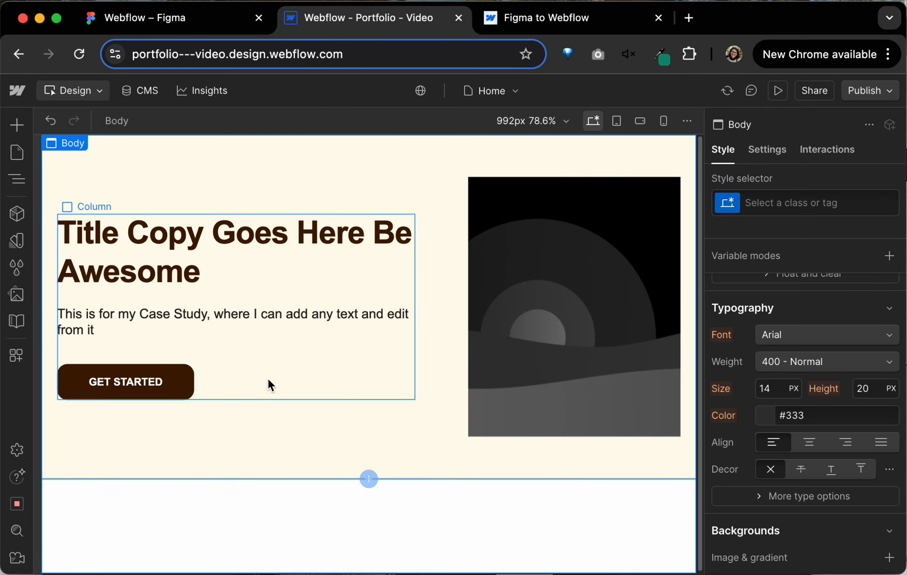
Step: Examine the style properties of the Hero Heading Left section and the link settings of its Get Started button
click(269, 428)
click(269, 443)
scroll(807, 520, down, 5)
scroll(763, 368, down, 10)
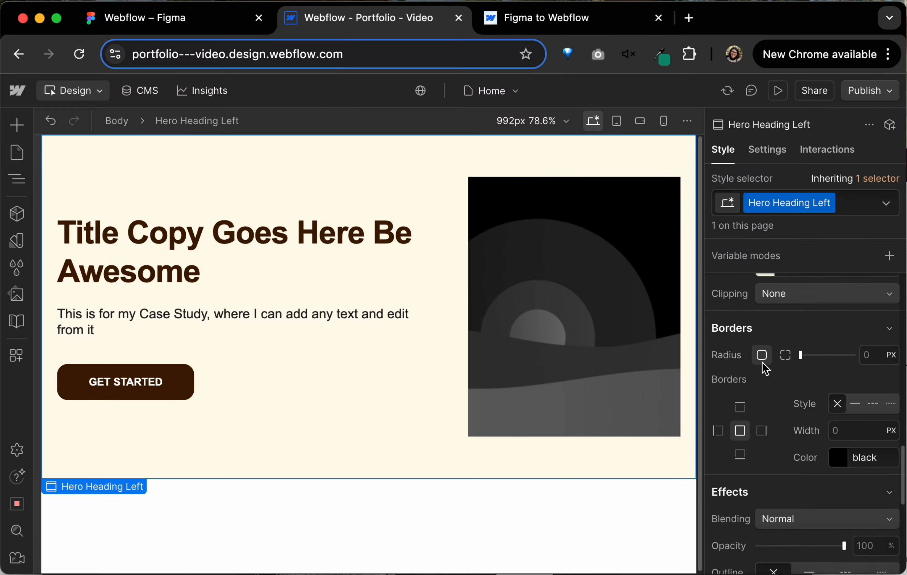
click(184, 383)
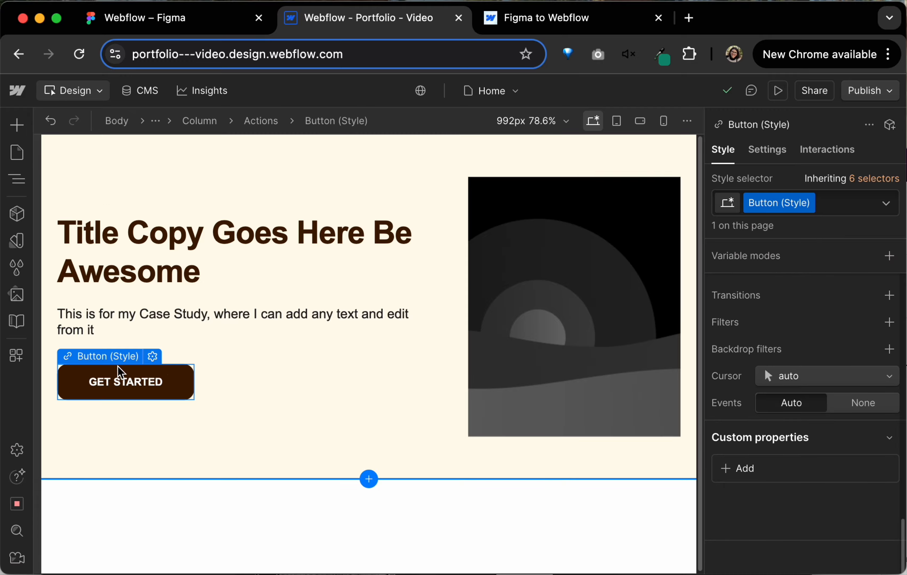
click(153, 356)
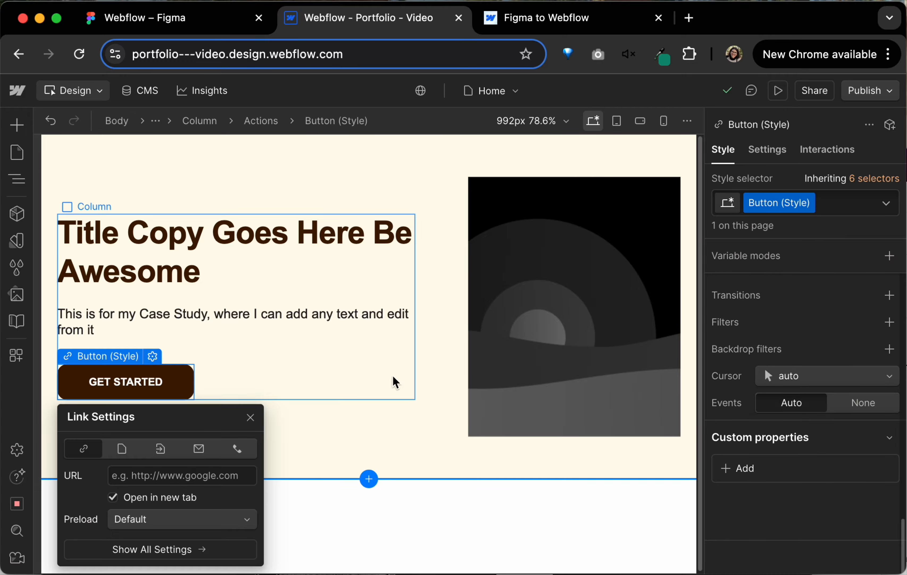
Step: Inspect the styles of the hero image, heading, paragraph, section and page Body
click(526, 325)
scroll(813, 323, up, 5)
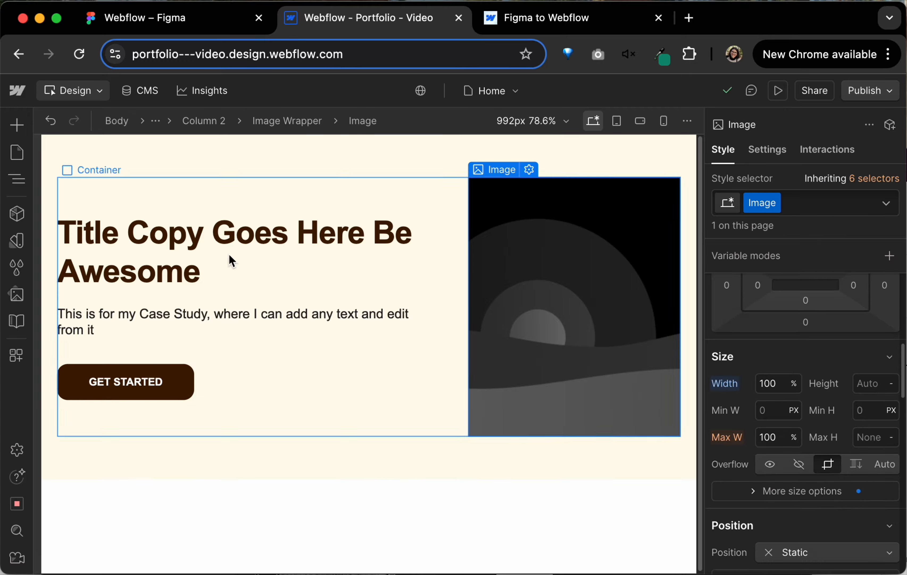
click(168, 263)
click(138, 326)
click(253, 482)
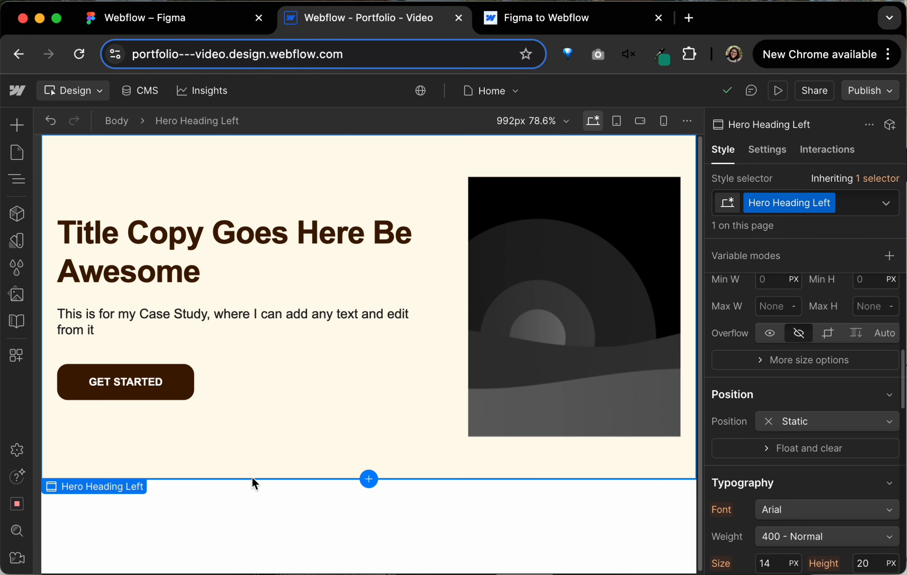
click(257, 538)
scroll(768, 442, up, 10)
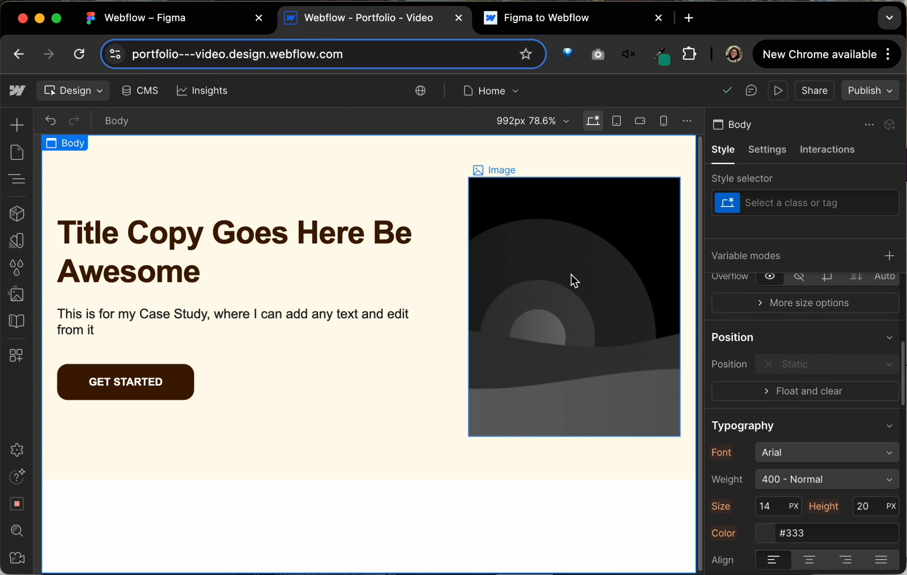
Step: Review the layout settings of the hero column and section, compare with the source frame in Figma, and return to Webflow
click(301, 373)
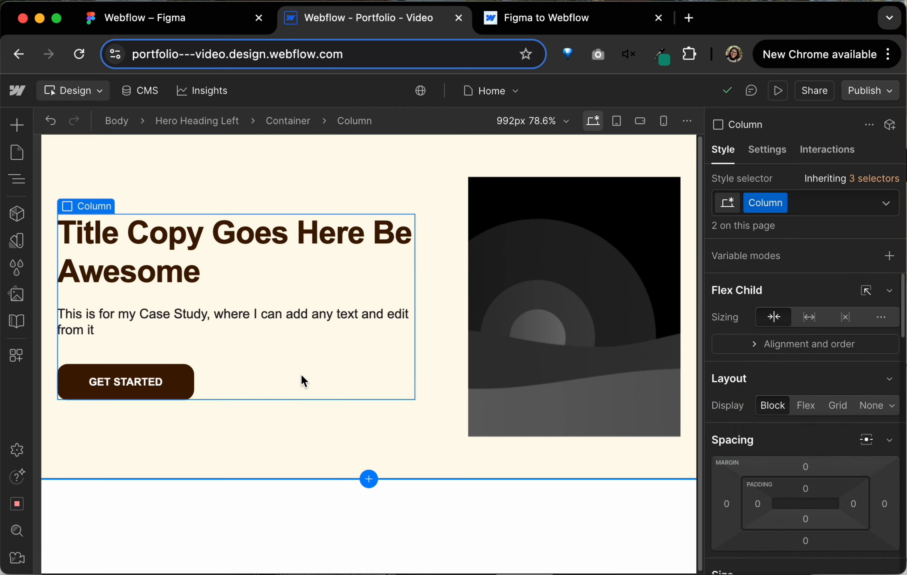
click(253, 433)
click(248, 460)
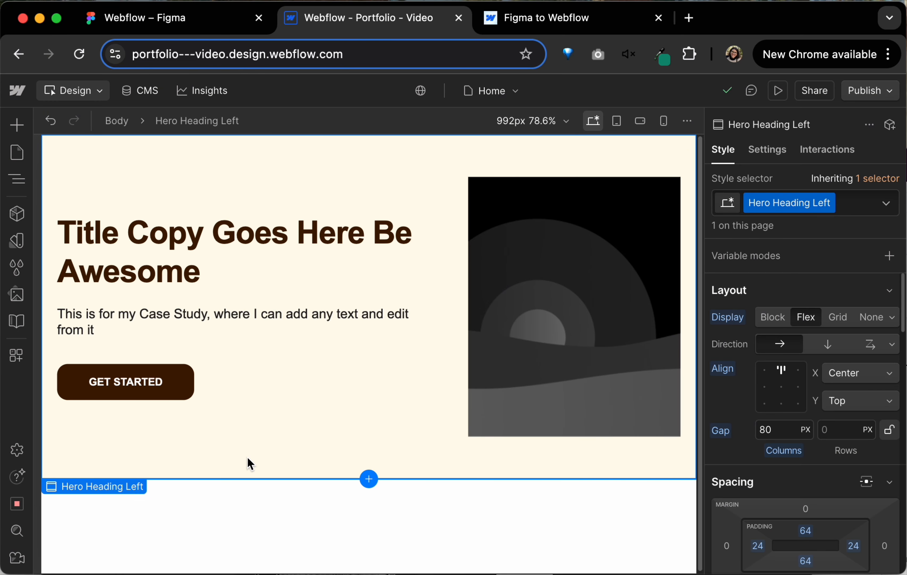
click(194, 21)
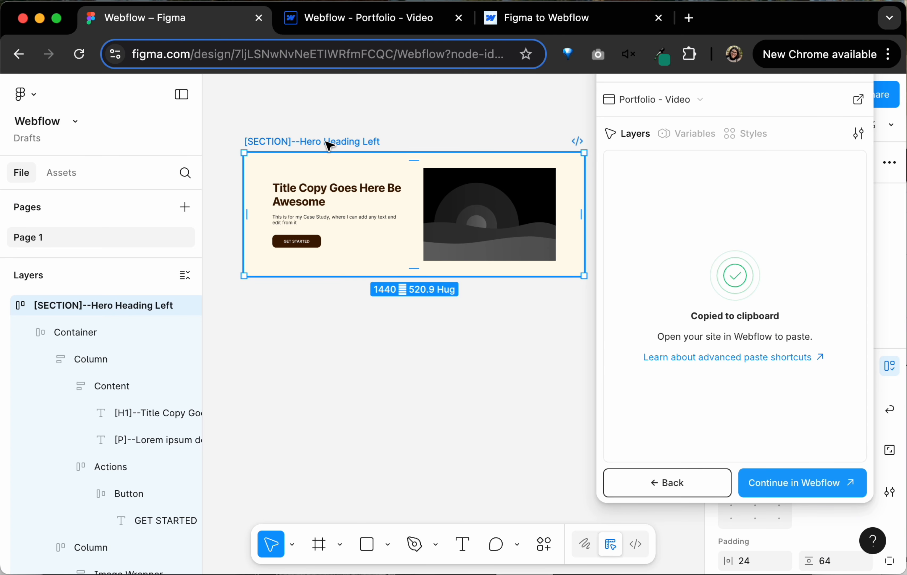
click(344, 19)
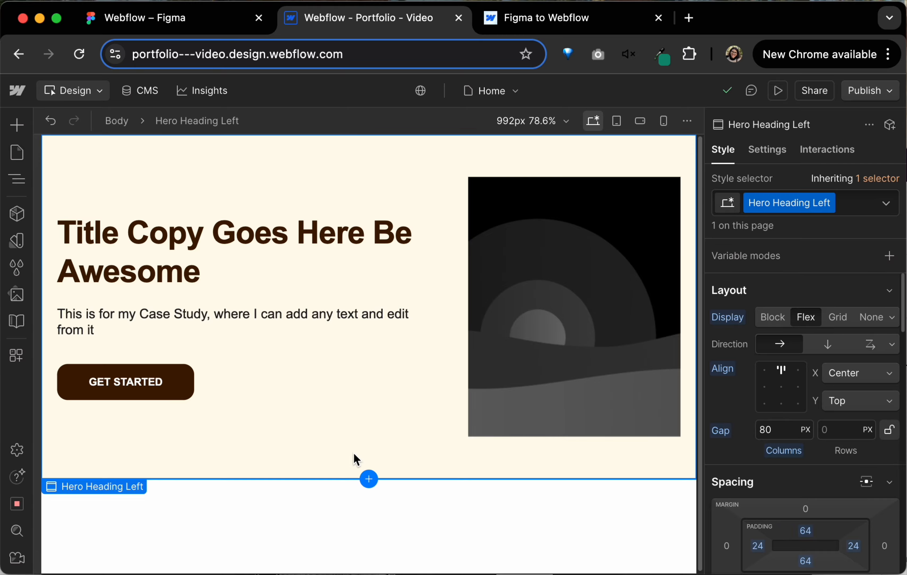